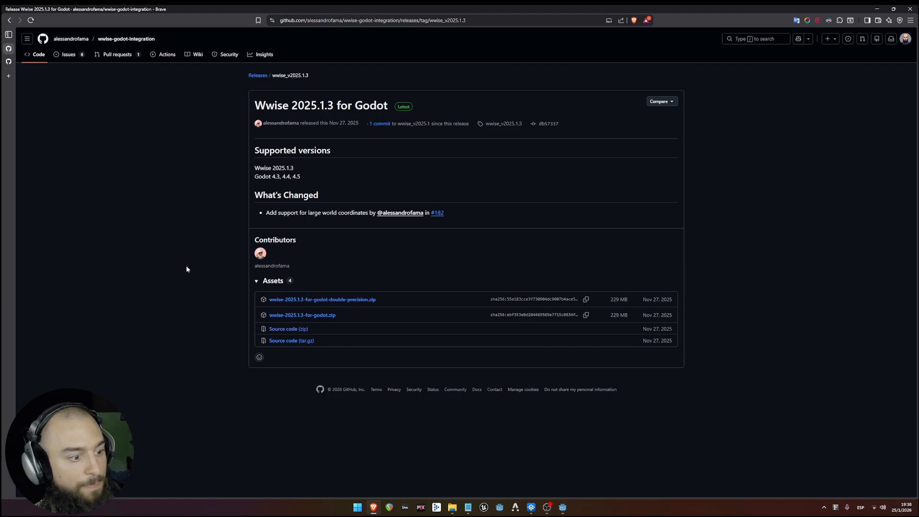
Step: Switch to the Godot Project Manager and create a project named Wwise2025 in D:/PROYECTOS/Godot with the Compatibility renderer
click(563, 507)
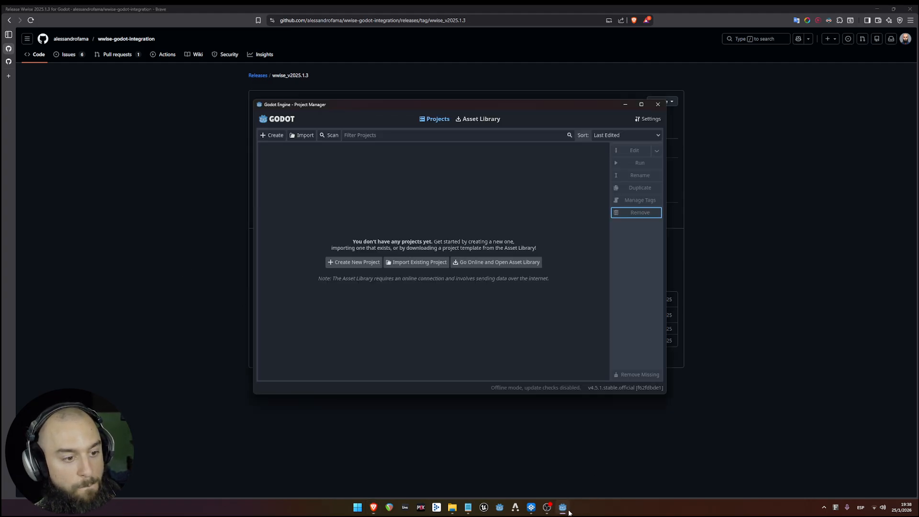
click(353, 263)
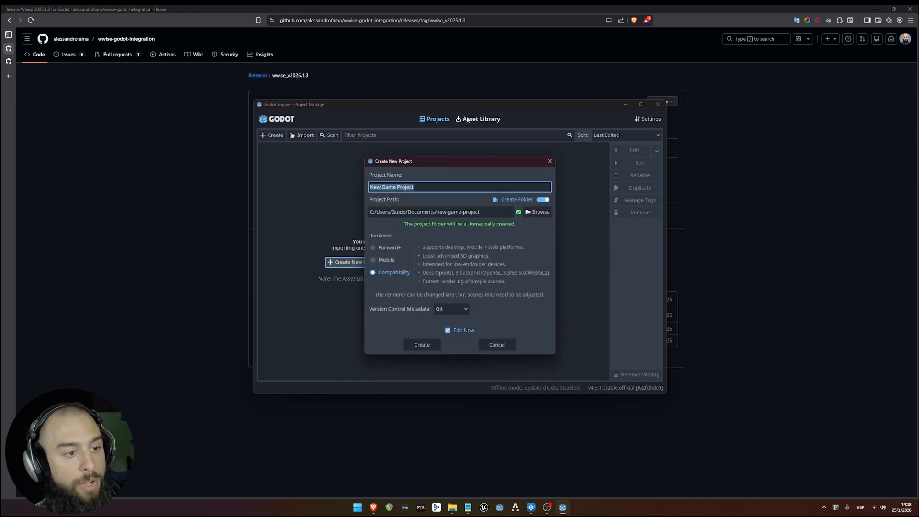
text(Wwise)
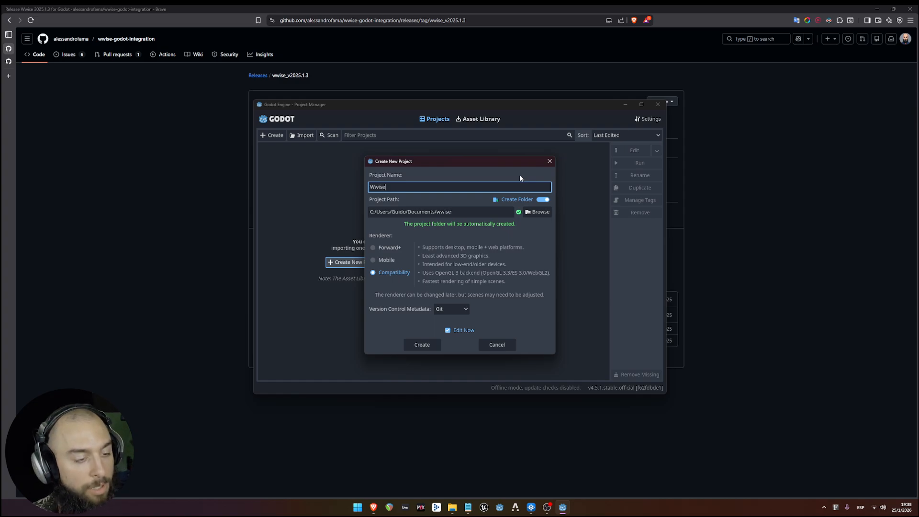
text(2025)
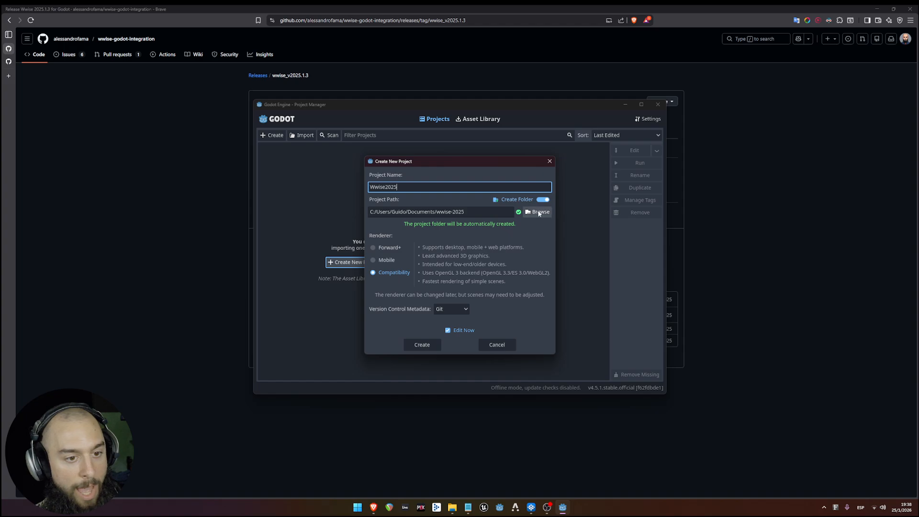
click(537, 212)
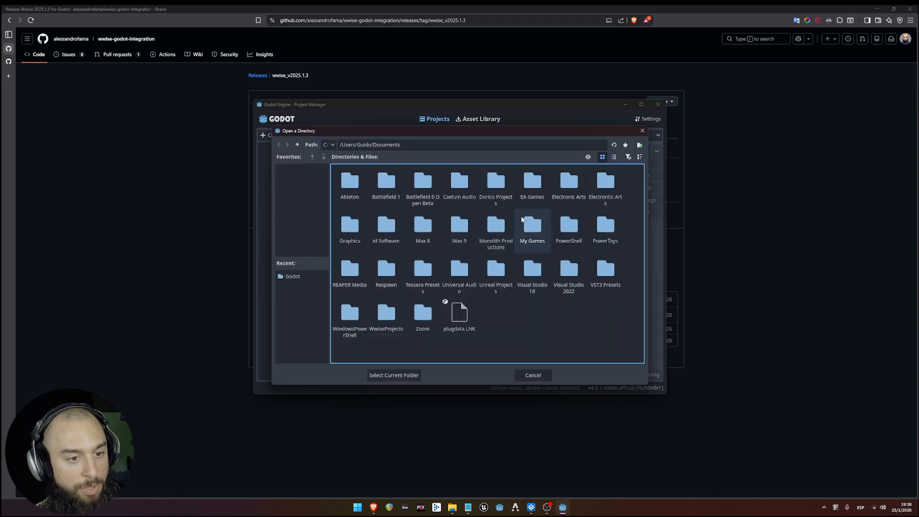
click(293, 276)
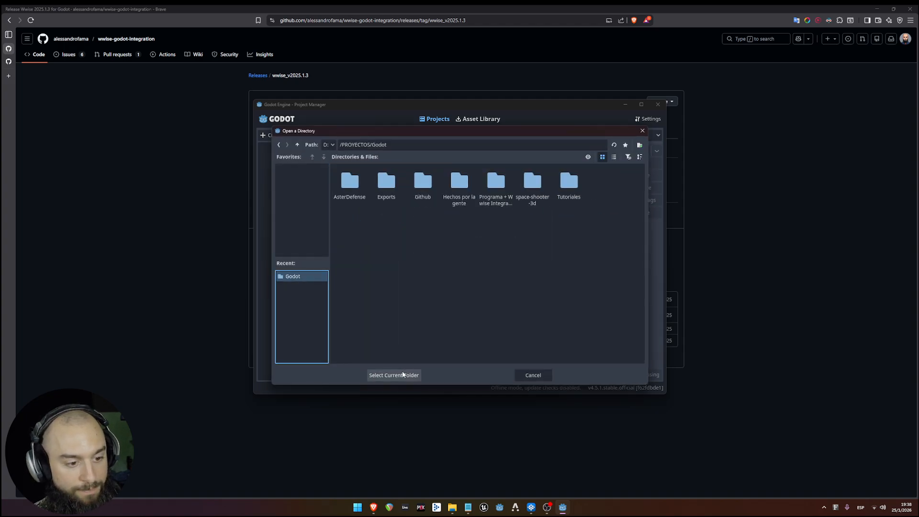
click(404, 375)
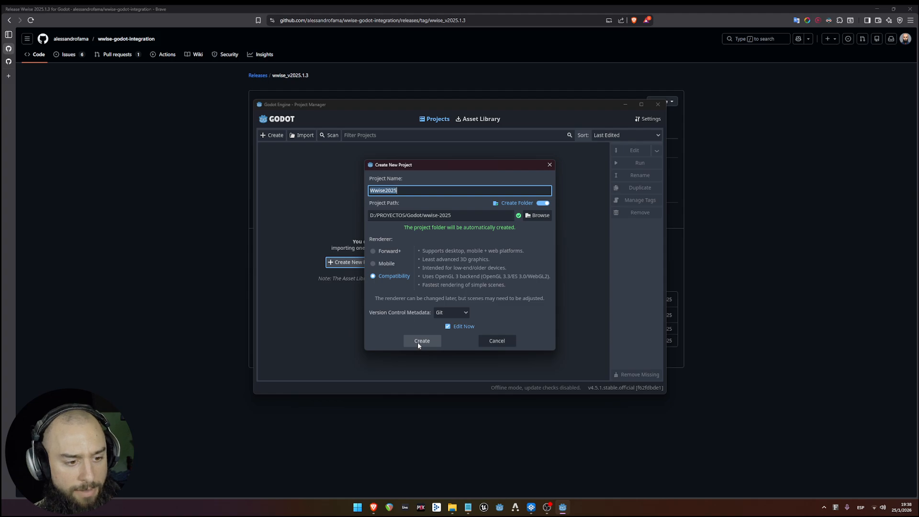
click(421, 341)
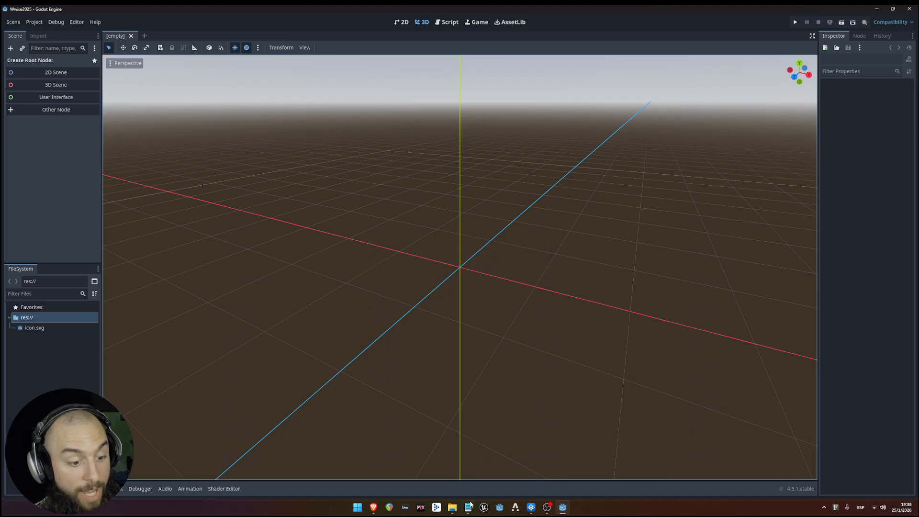
Step: Switch to File Explorer and extract wwise-2025.1.3-for-godot.zip in place inside the Programa + Wwise Integración folder
click(452, 507)
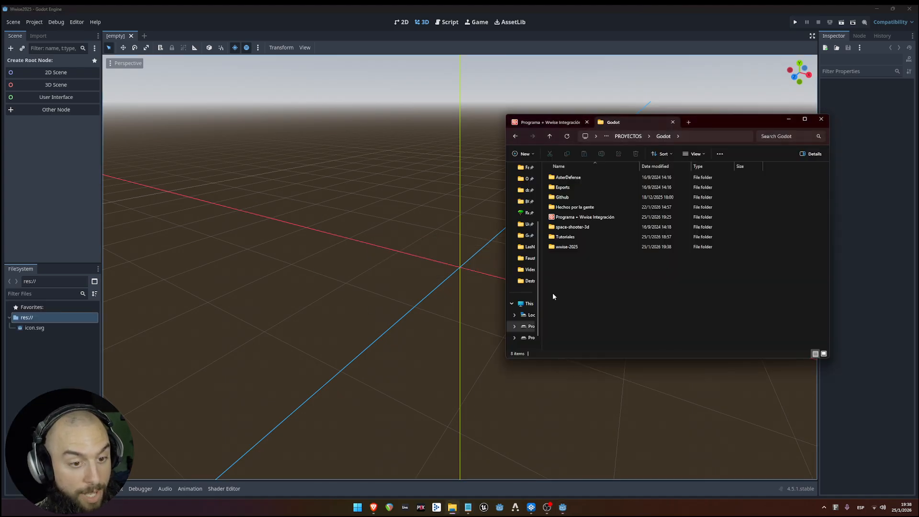
double_click(606, 216)
click(591, 198)
right_click(590, 198)
mouse_move(627, 215)
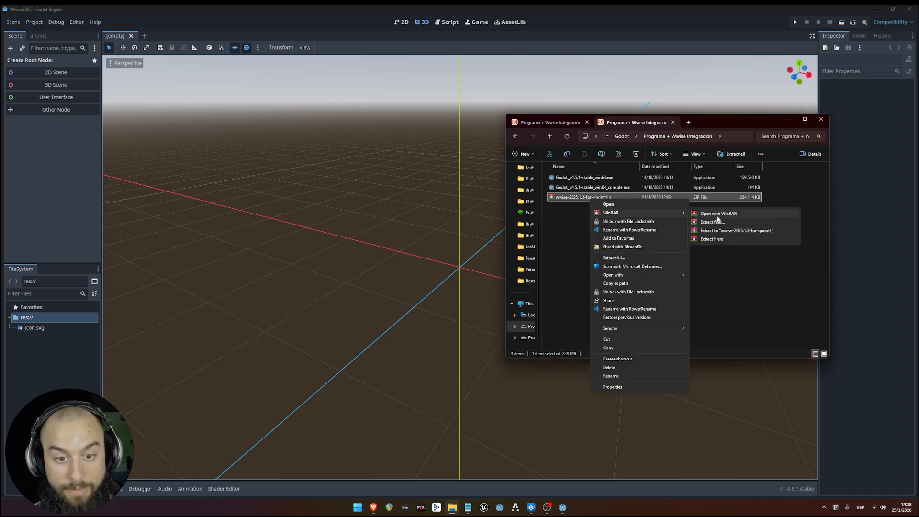
click(712, 239)
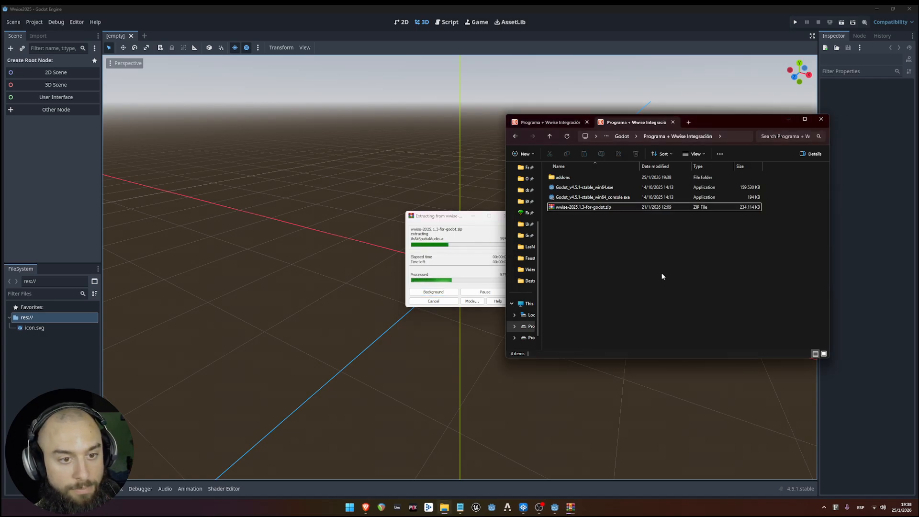
Step: Place the extracted addons folder in the wwise-2025 project folder and return to the Godot editor
click(569, 176)
click(550, 136)
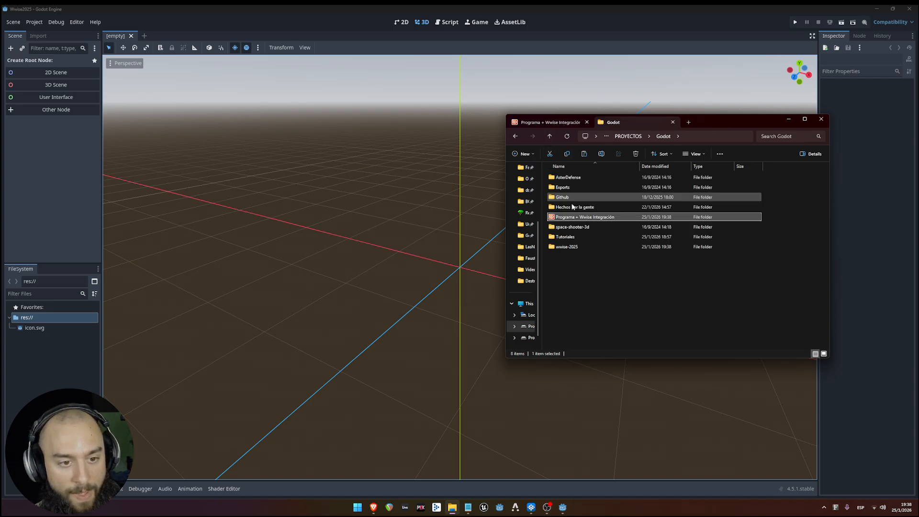
double_click(568, 246)
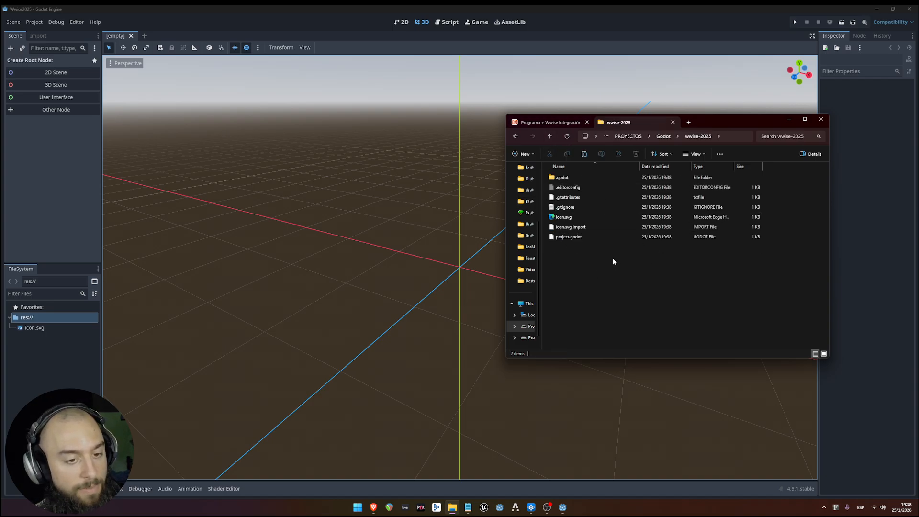
key(ctrl+v)
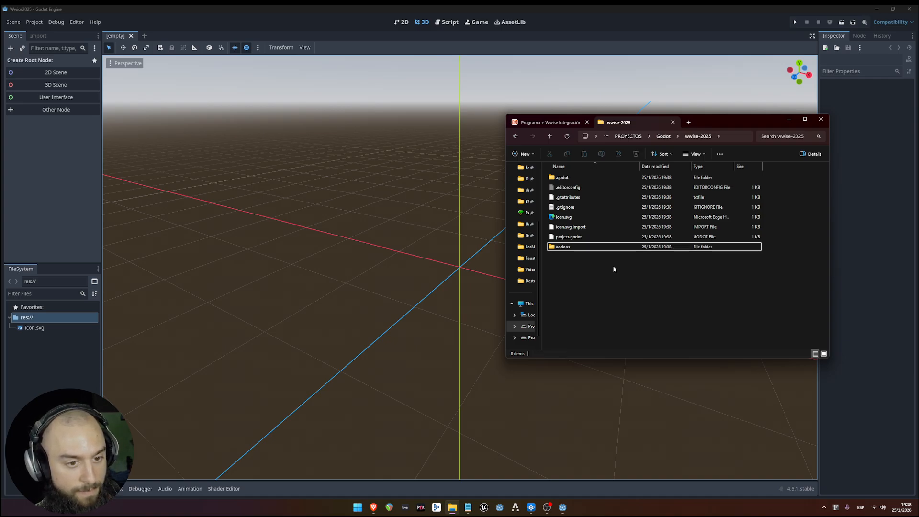
click(489, 252)
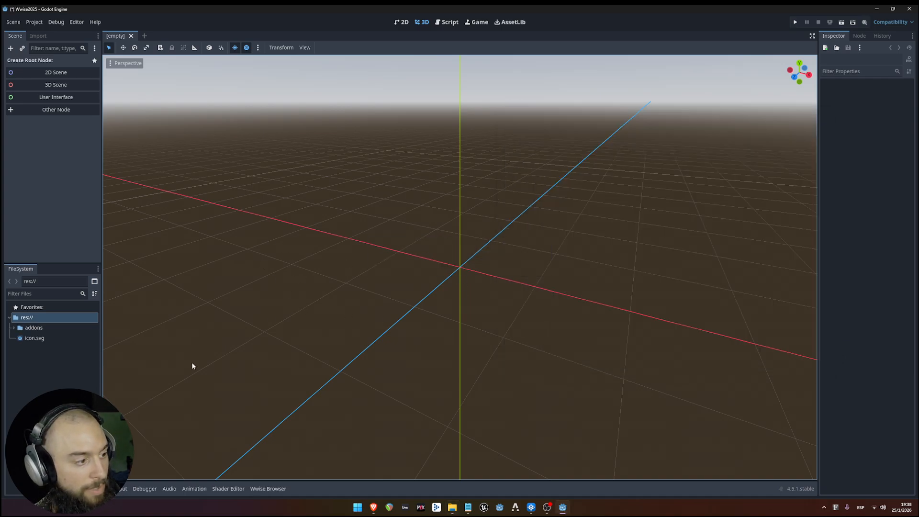
Step: Check the project settings' autoload globals for the Wwise runtime manager entry
click(29, 22)
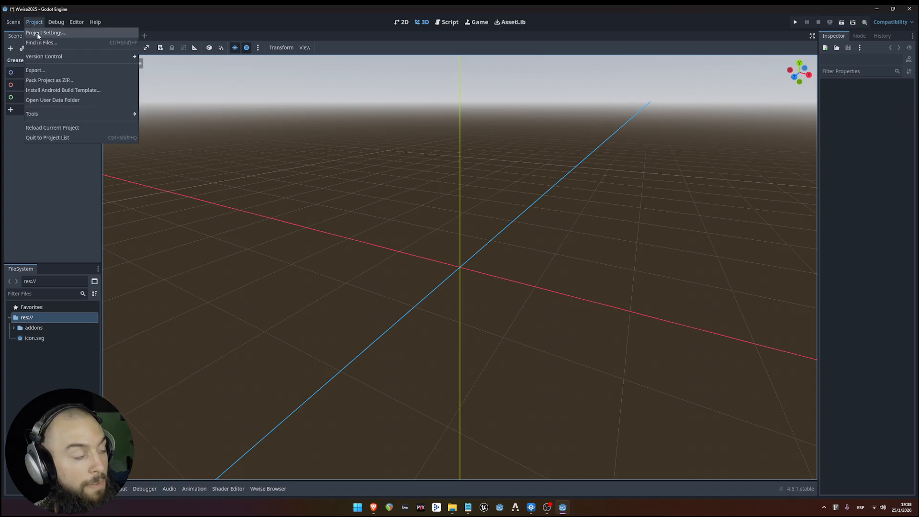
click(38, 33)
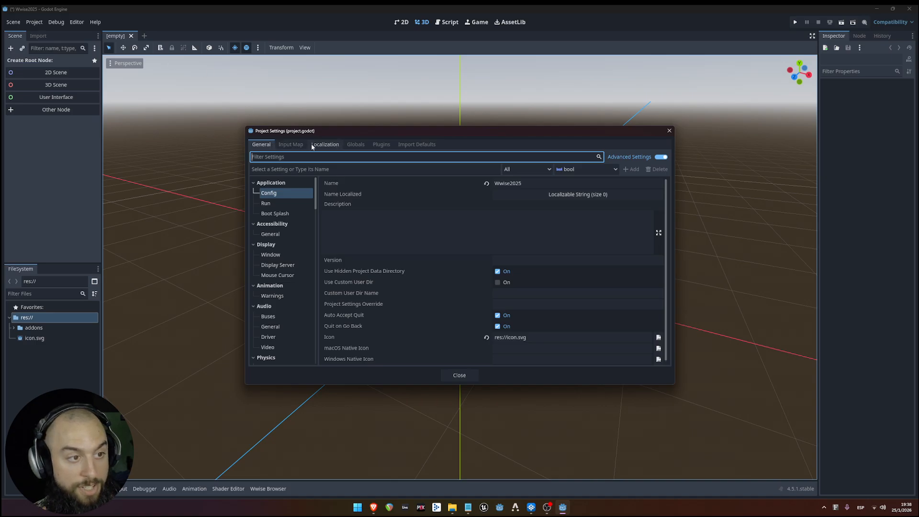
click(355, 144)
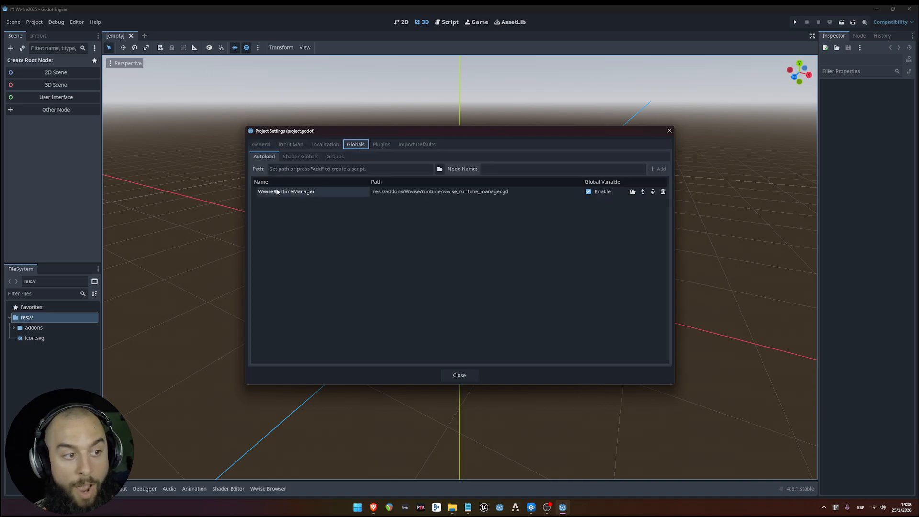
click(416, 293)
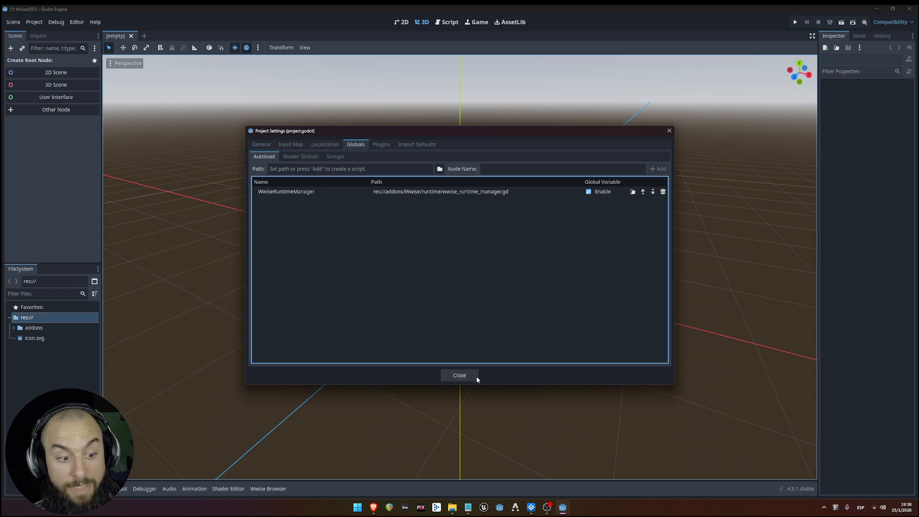
click(460, 375)
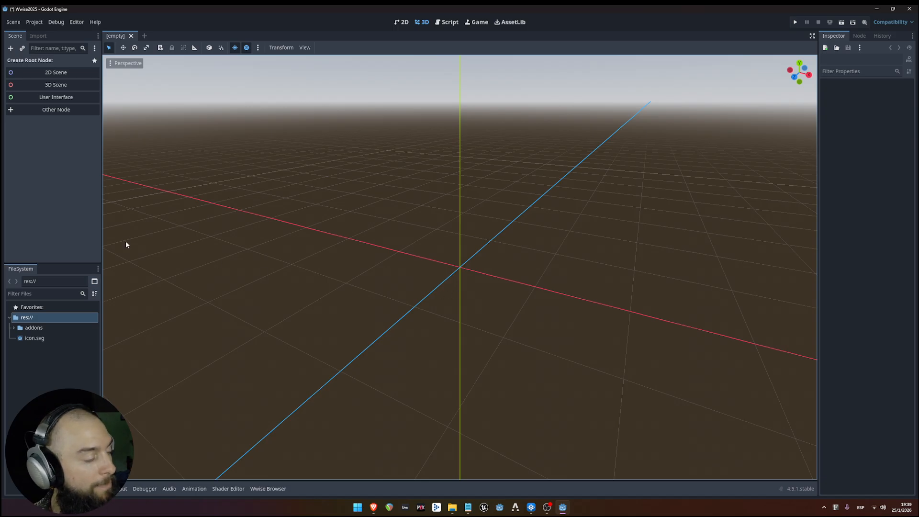
Step: Clear the editor's output log and open Wwise's Common User Settings in the project settings
click(122, 490)
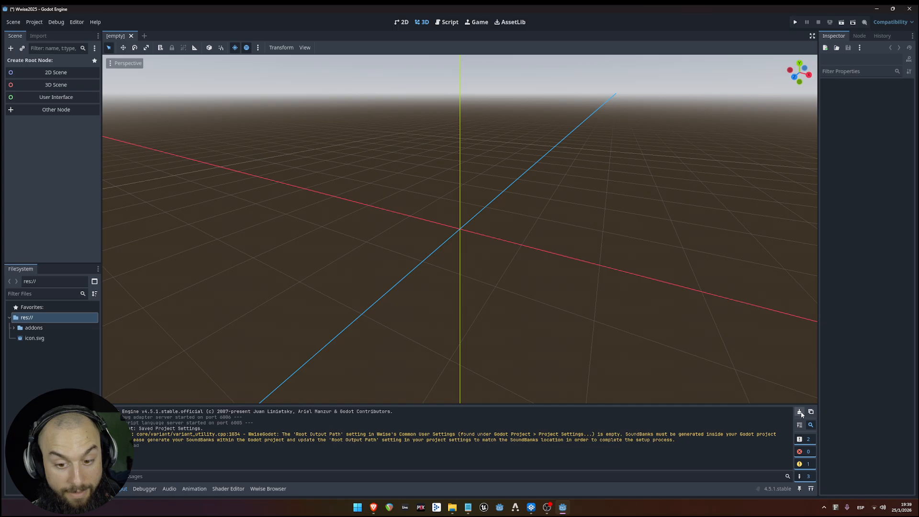
click(799, 412)
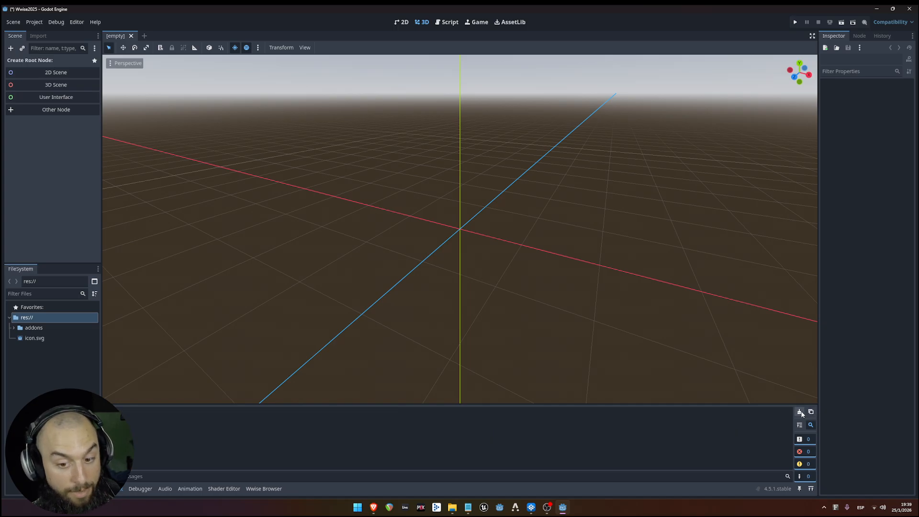
click(31, 25)
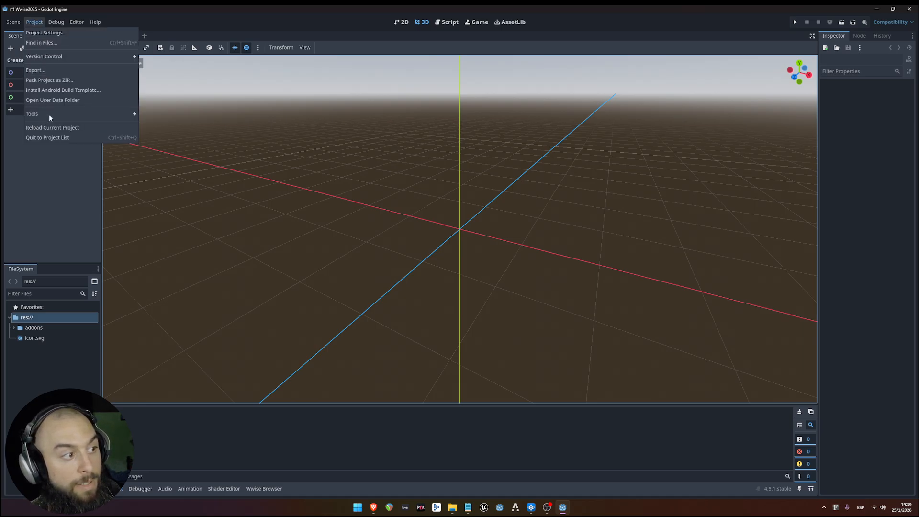
click(46, 32)
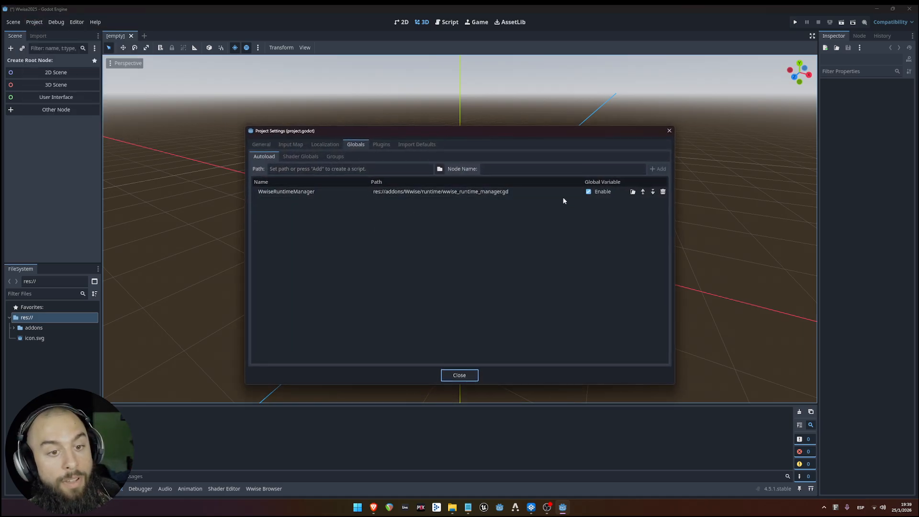
click(263, 145)
drag(311, 197, 297, 404)
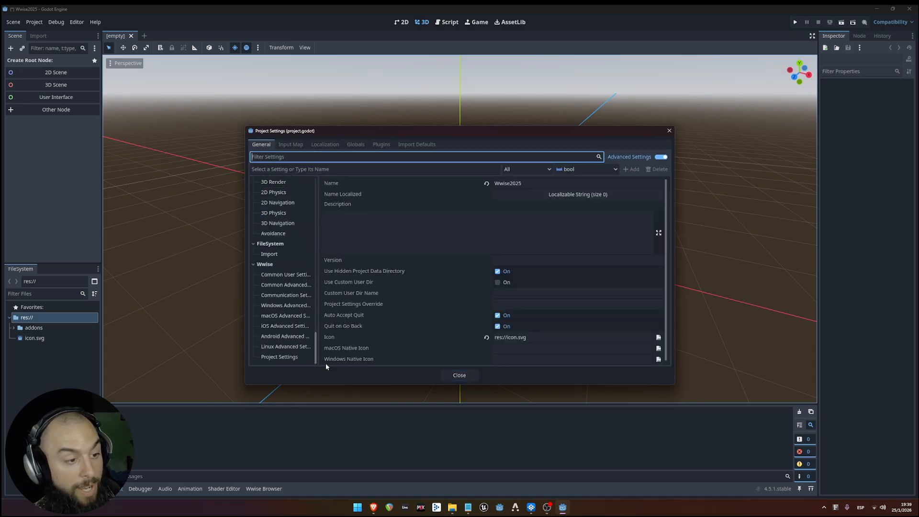
click(282, 274)
drag(317, 275, 346, 276)
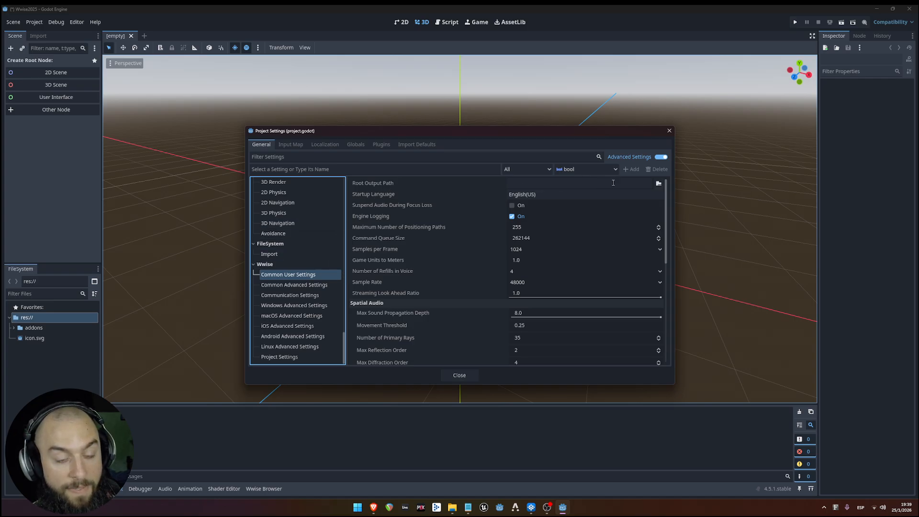
Step: Create a Soundbanks folder inside res://Wwise and set it as the Wwise Root Output Path
click(659, 184)
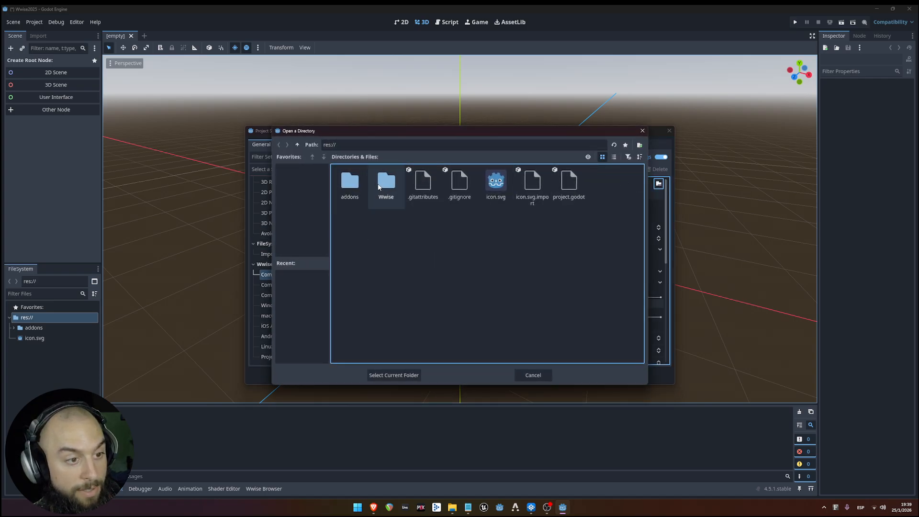
double_click(383, 189)
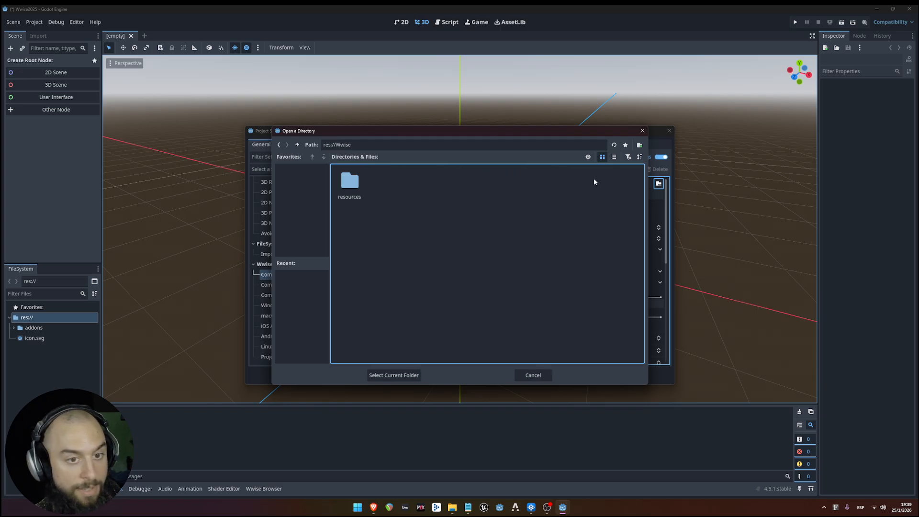
click(639, 144)
text(Soundbanks)
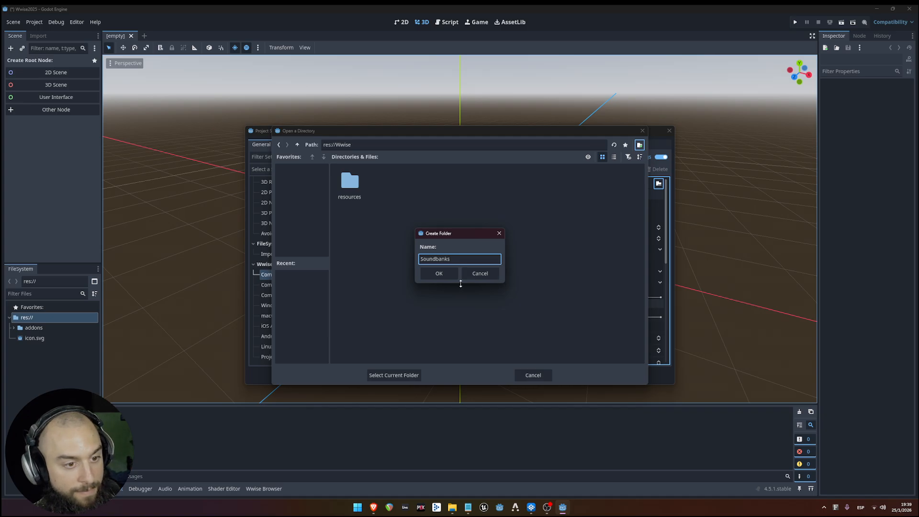
click(438, 274)
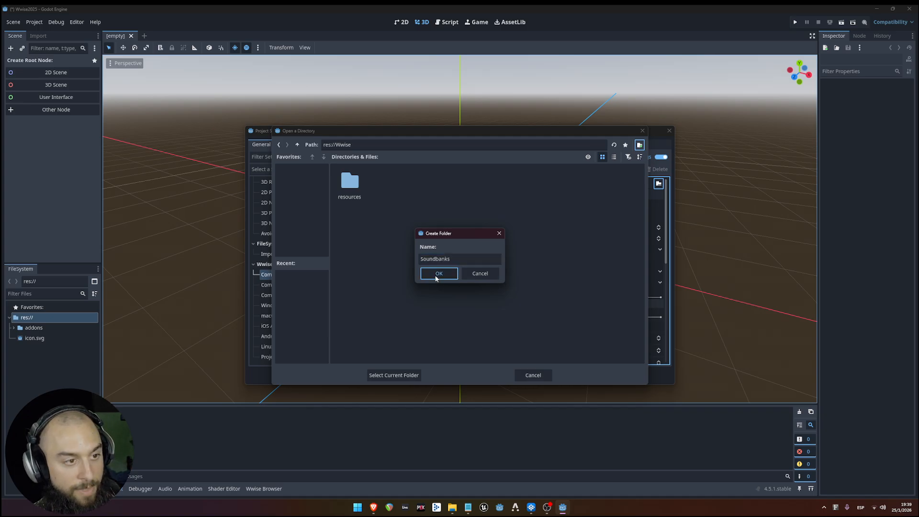
click(409, 376)
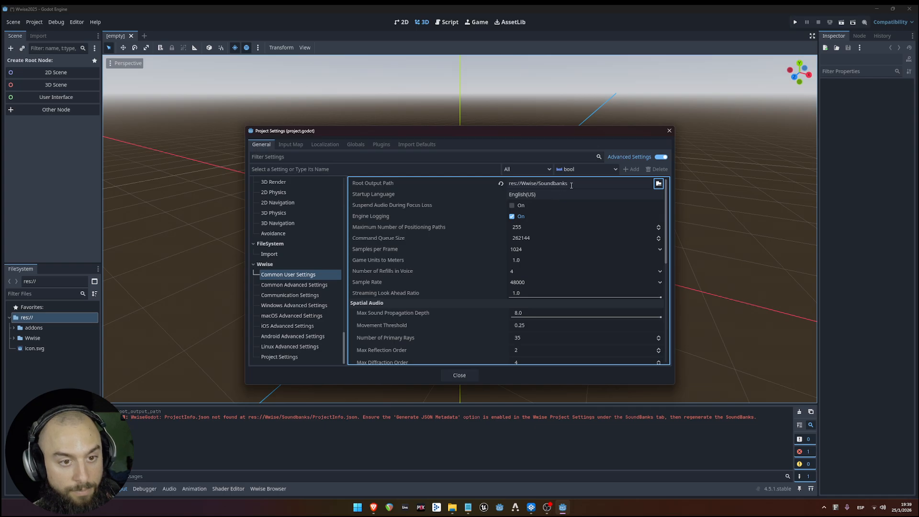
click(467, 377)
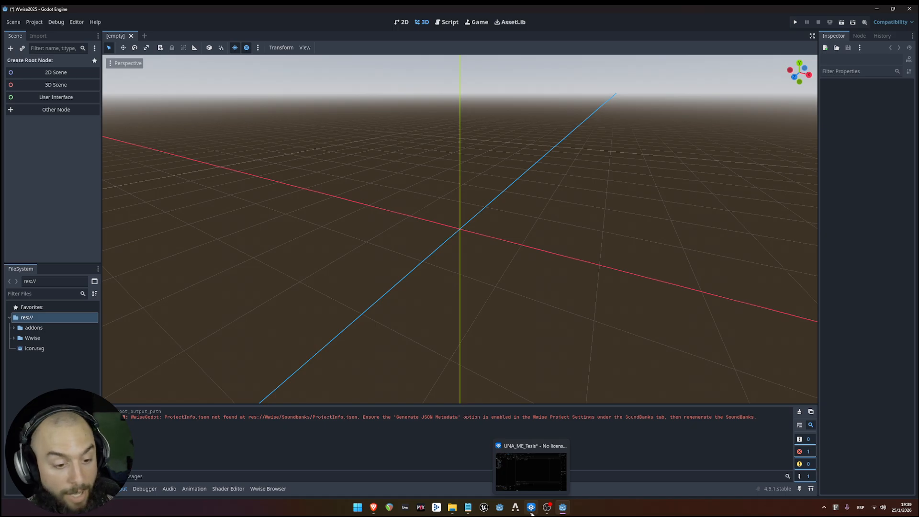
Step: Switch to Wwise, display the General SoundBank's contents and open the SoundBanks page of the project settings
click(532, 511)
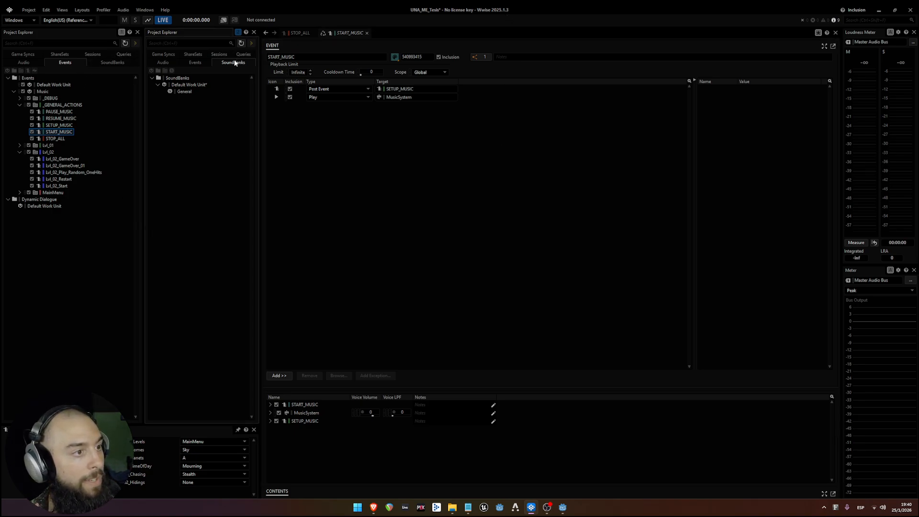
click(191, 94)
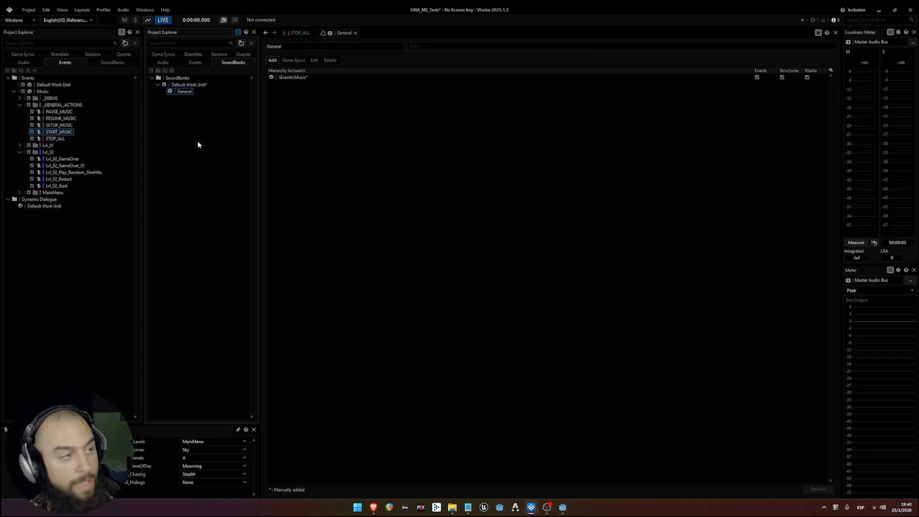
key(F8)
click(28, 10)
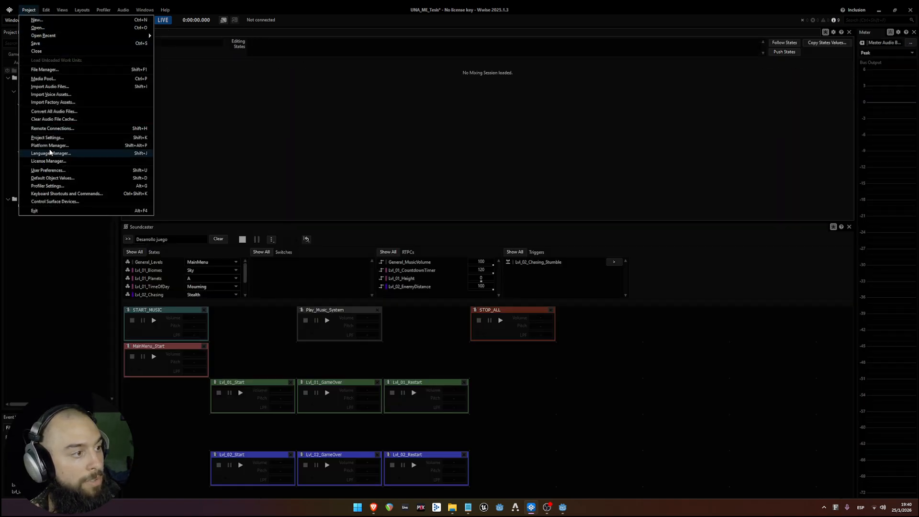
click(48, 137)
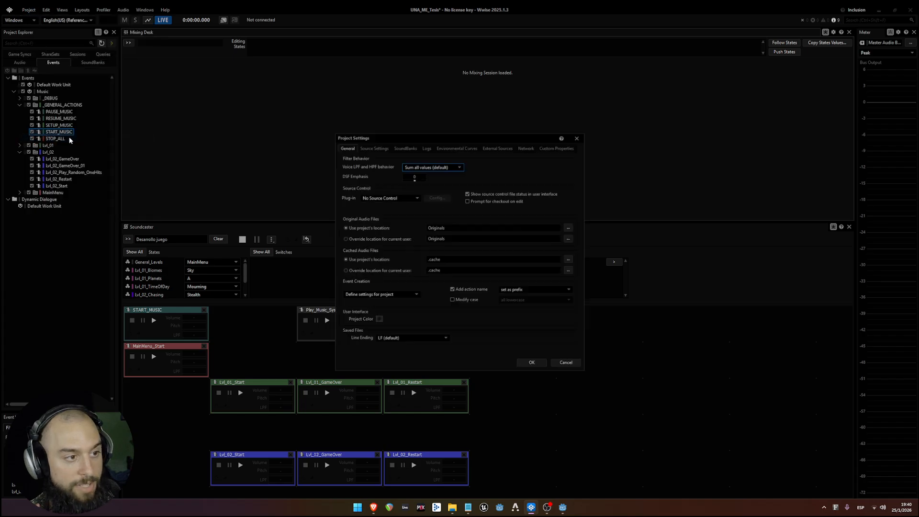
click(404, 145)
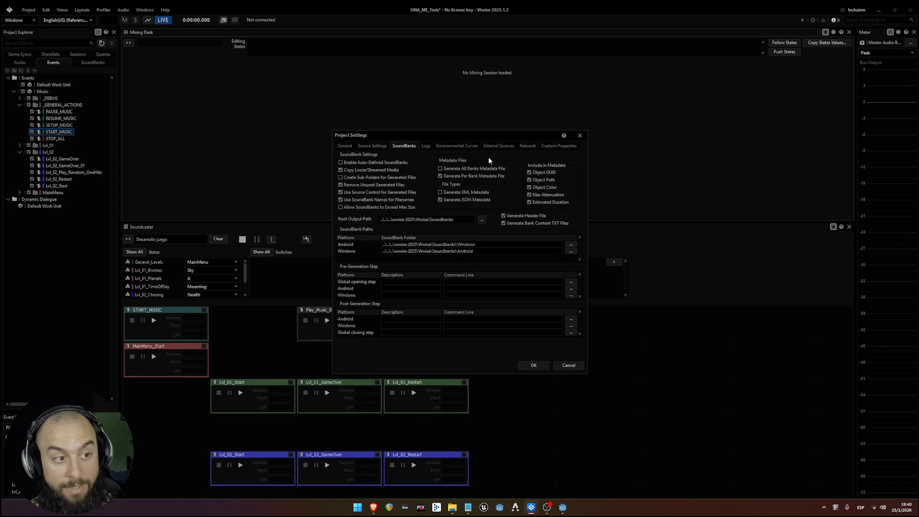
Step: Switch to the integration's Getting Started wiki page in the browser and read Step 2 on matching the project and SoundBank settings
key(alt+Tab)
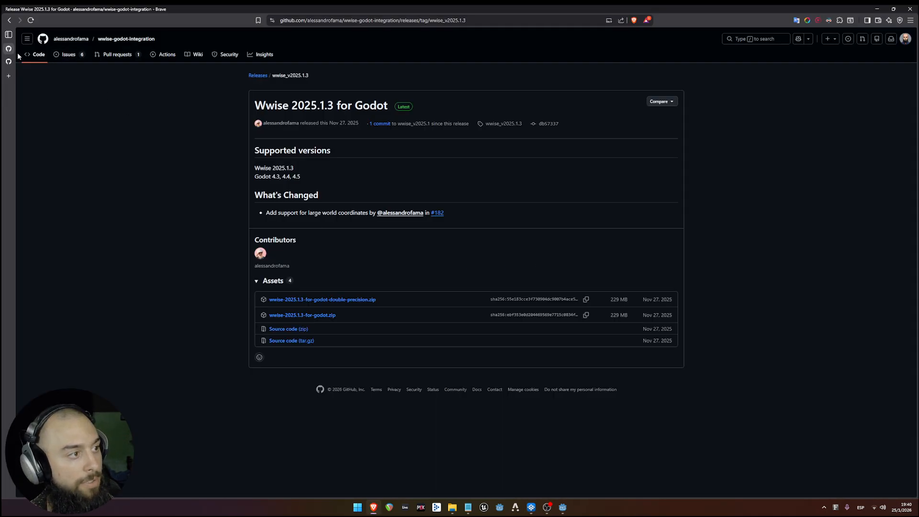
click(9, 61)
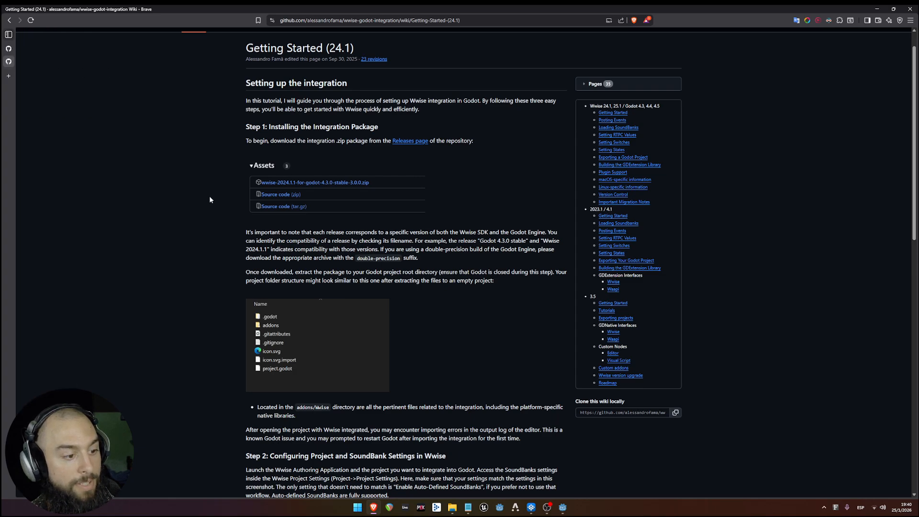
scroll(204, 151, up, 1)
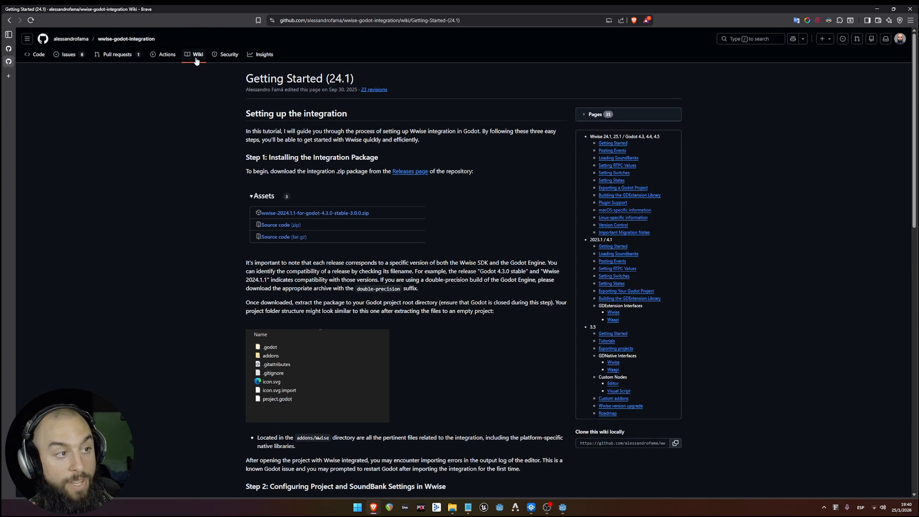
scroll(756, 231, down, 7)
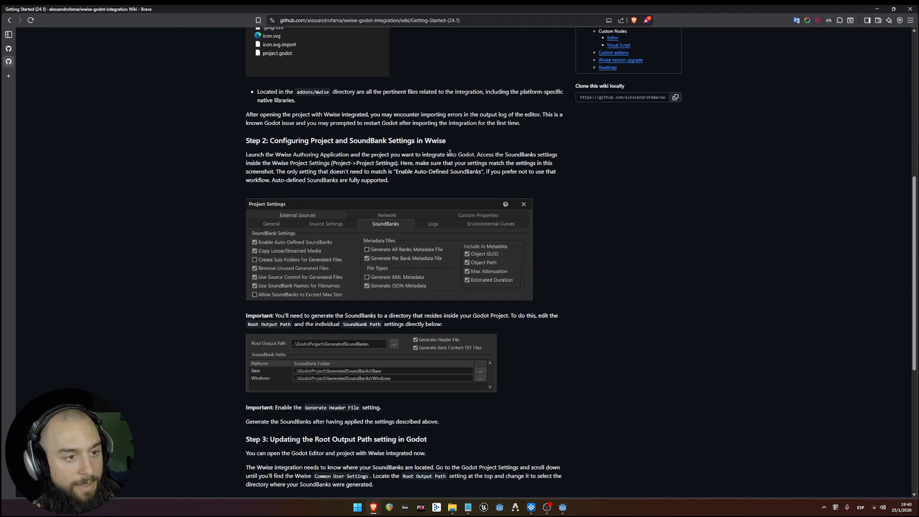
drag(413, 164, 554, 164)
click(252, 175)
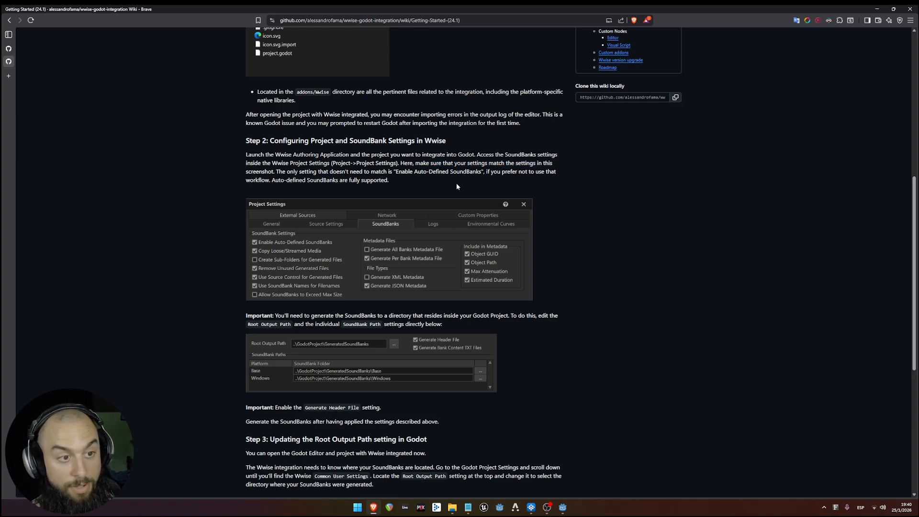
drag(300, 171, 389, 169)
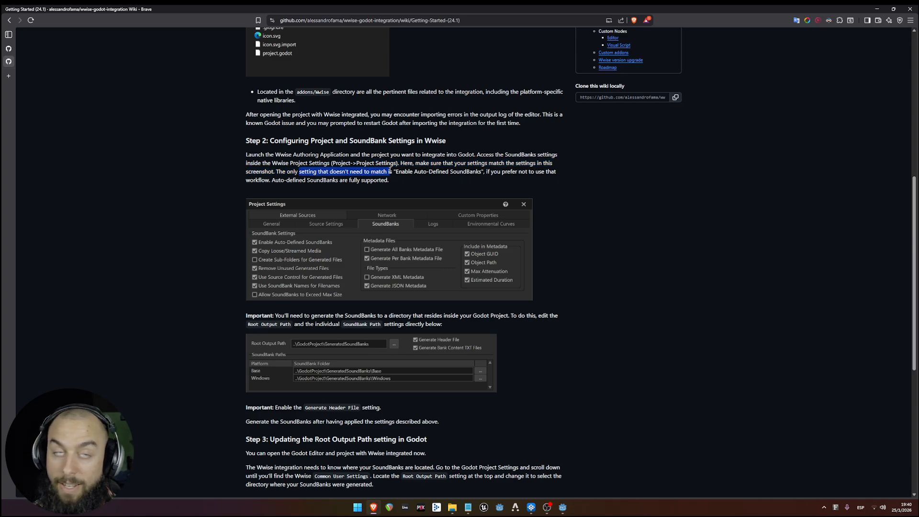
drag(396, 171, 479, 172)
click(625, 192)
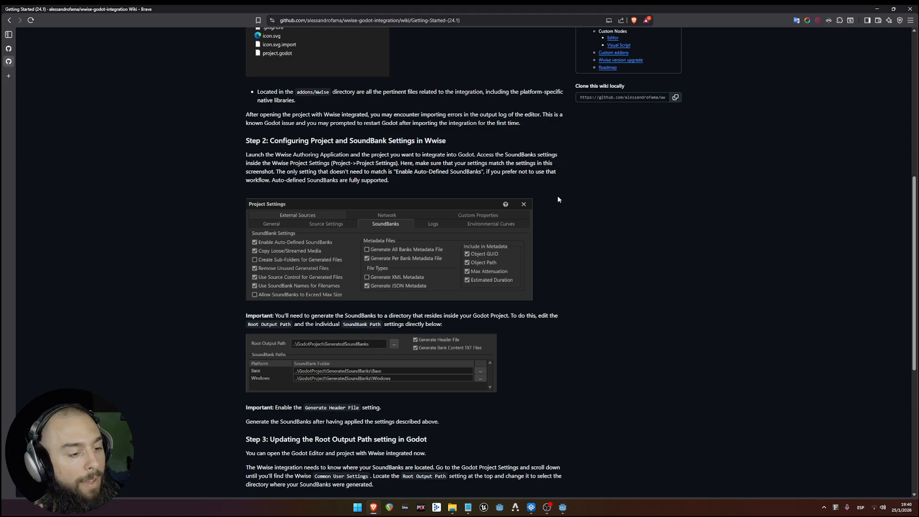
Step: Return to Wwise and set the Root Output Path to the Godot project's wwise-2025\Wwise\Soundbanks folder
key(alt+Tab)
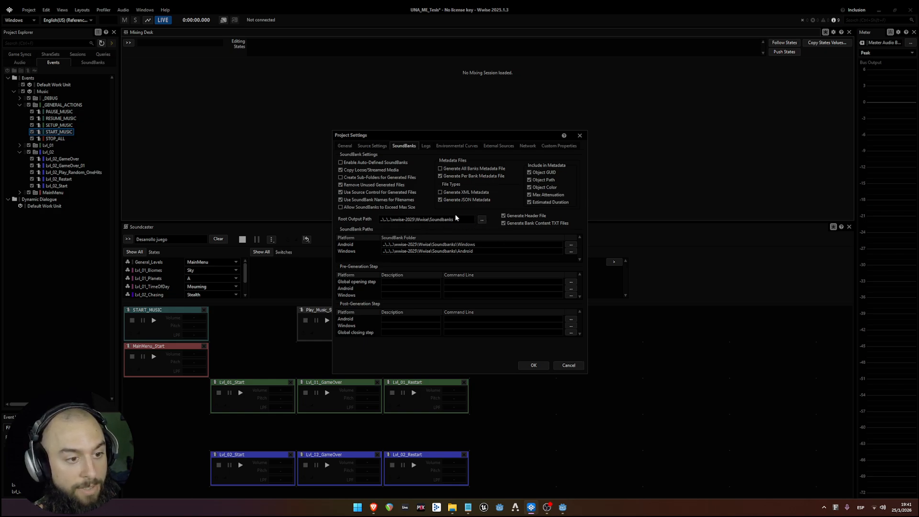
click(485, 223)
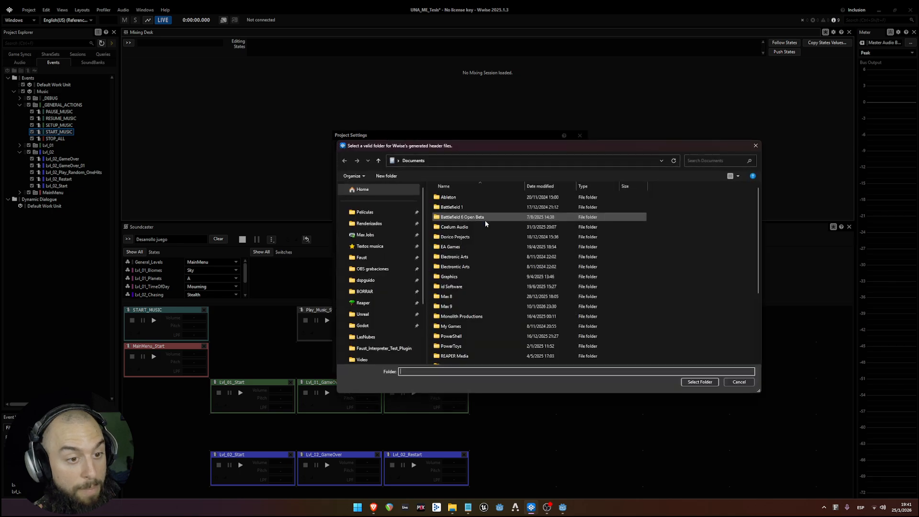
click(390, 328)
double_click(459, 266)
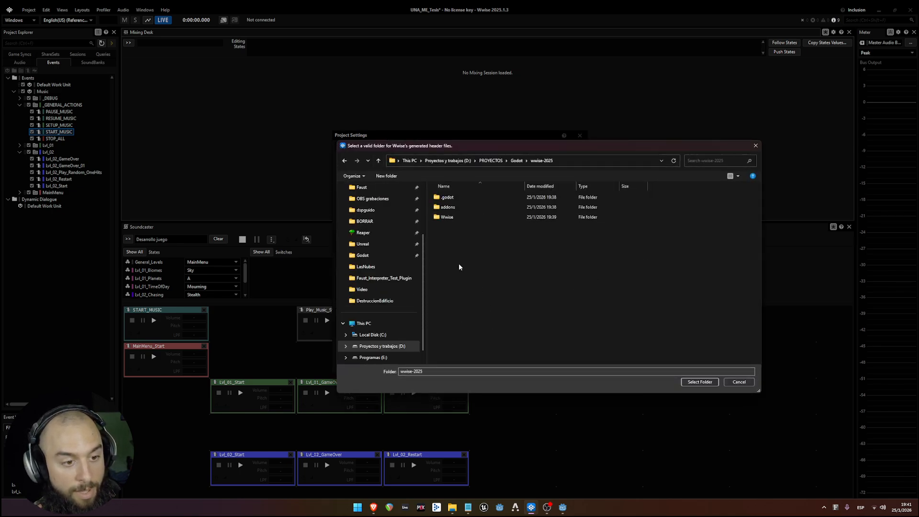
double_click(447, 216)
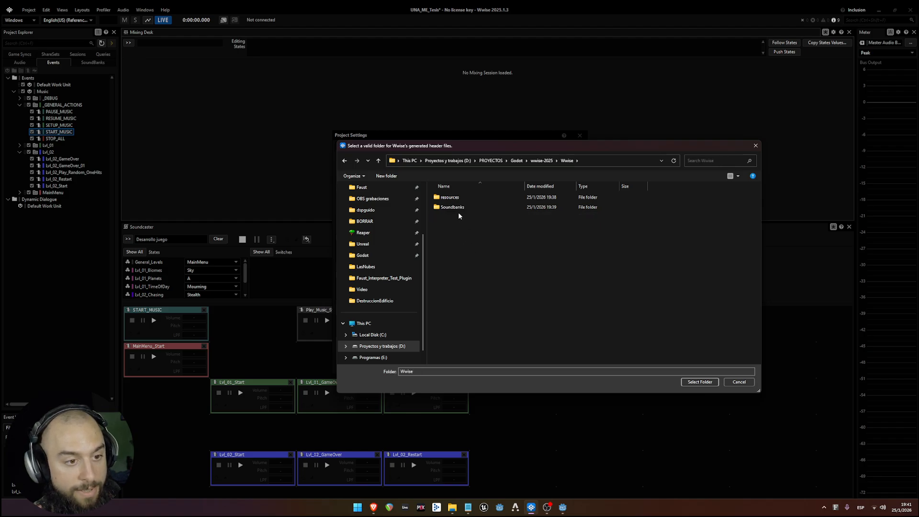
click(459, 209)
click(700, 382)
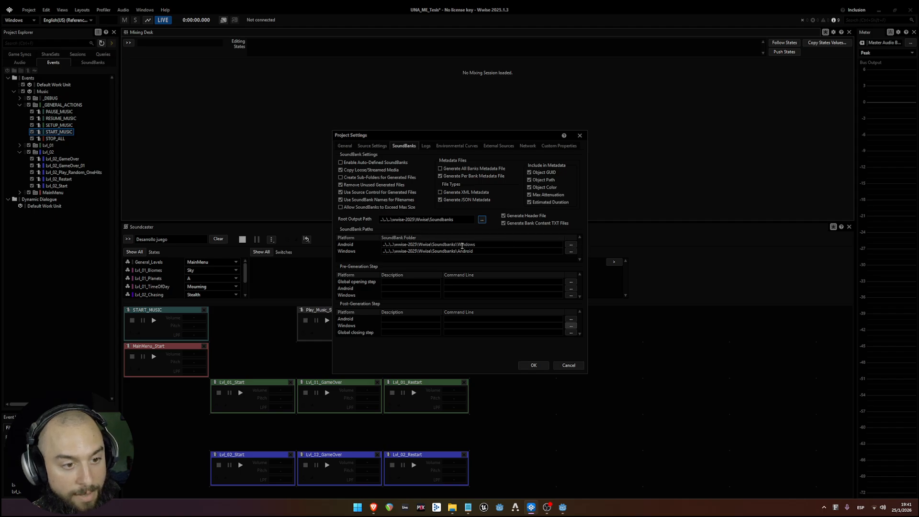
Step: Set the Android platform's SoundBank folder to wwise-2025\Wwise\Soundbanks\Windows and apply the project settings
click(570, 246)
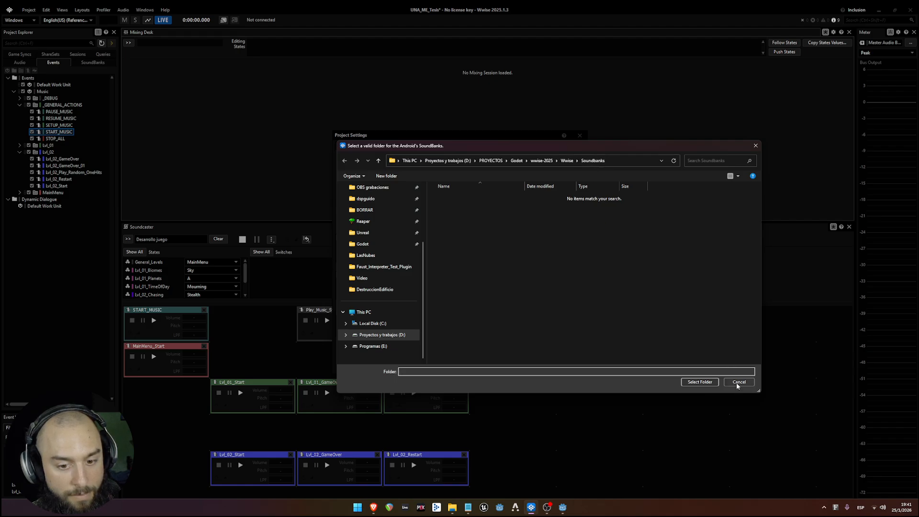
click(700, 382)
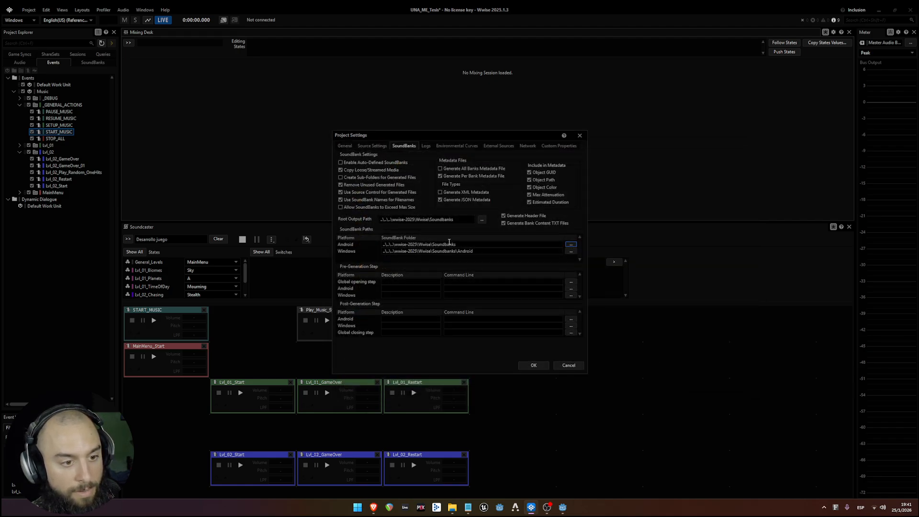
click(532, 244)
click(531, 244)
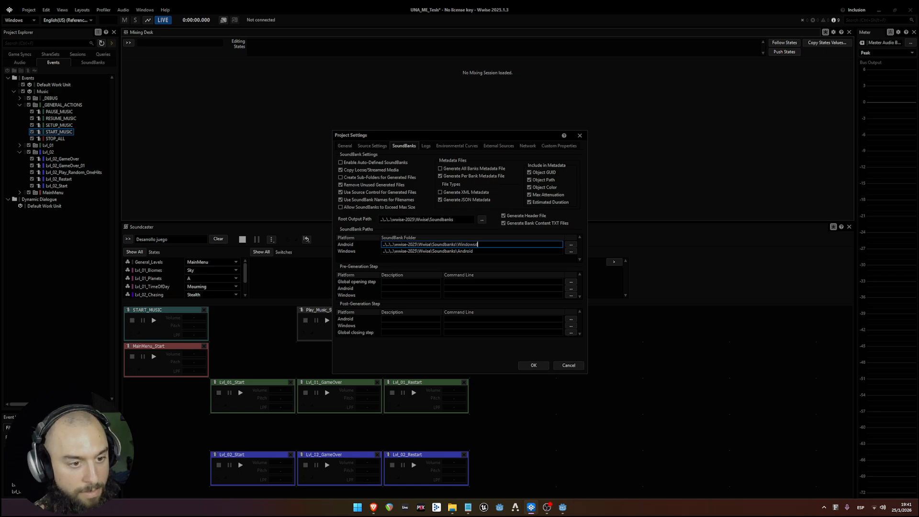
click(533, 365)
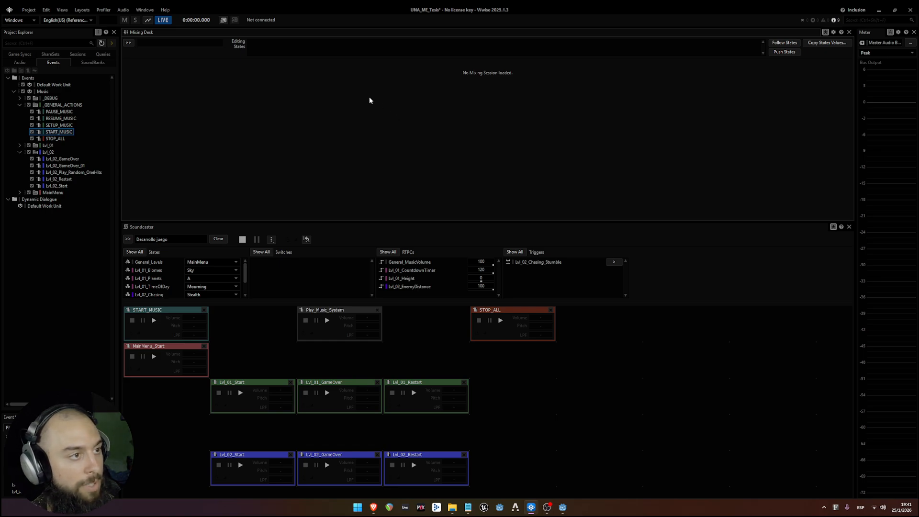
Step: Switch to the SoundBank layout and generate the checked General SoundBank for Windows, then dismiss the generation report
click(62, 10)
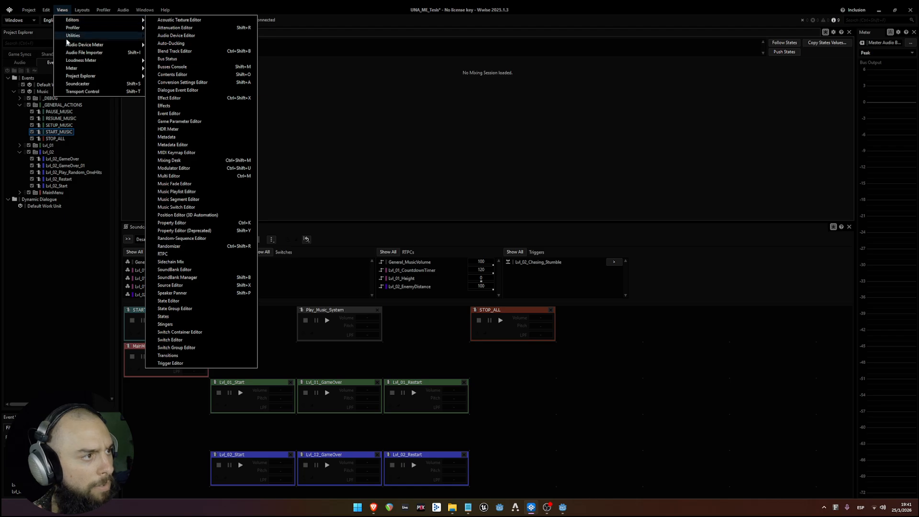
mouse_move(82, 9)
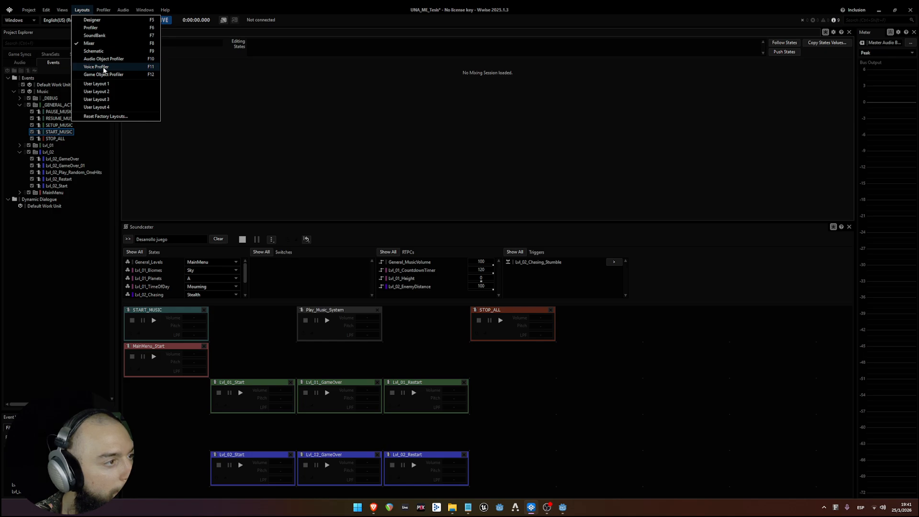
click(109, 36)
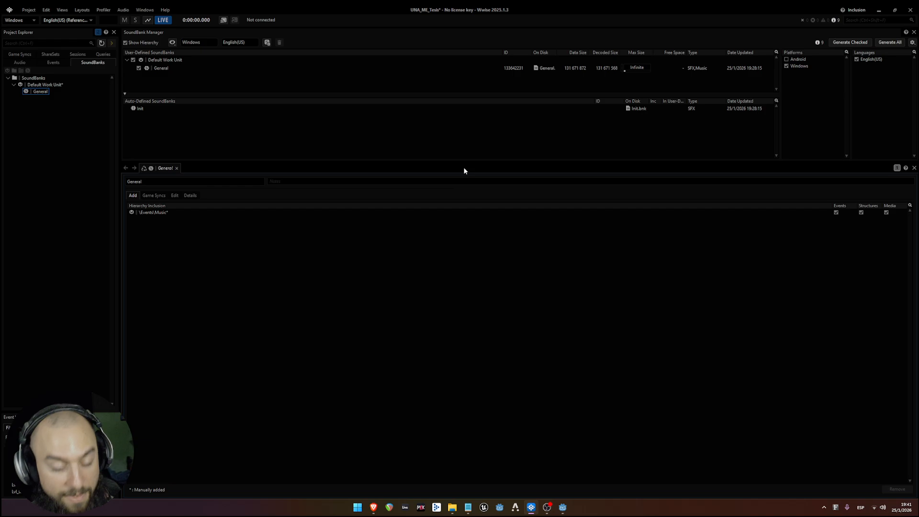
click(161, 70)
click(800, 67)
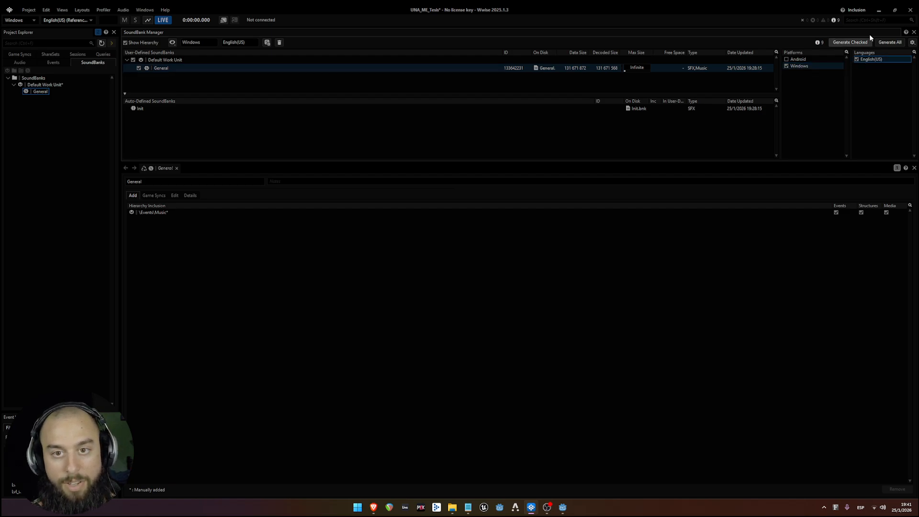
click(845, 43)
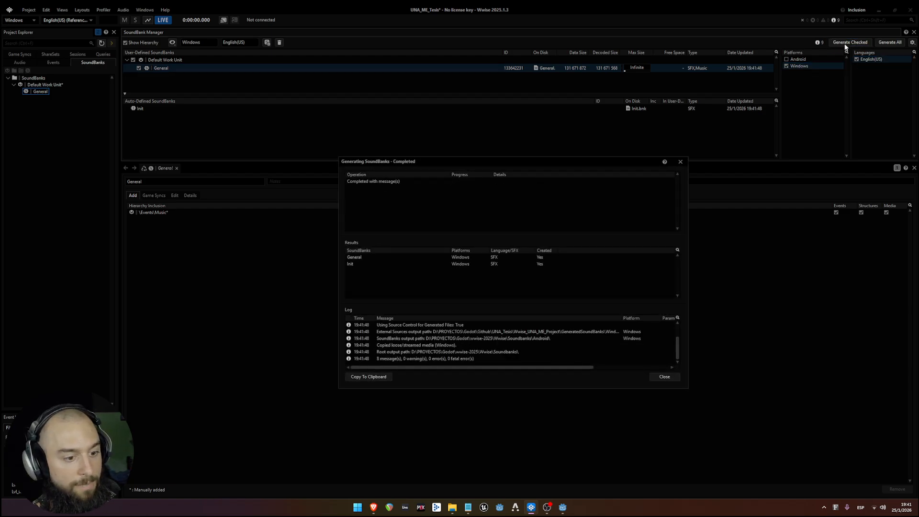
click(444, 354)
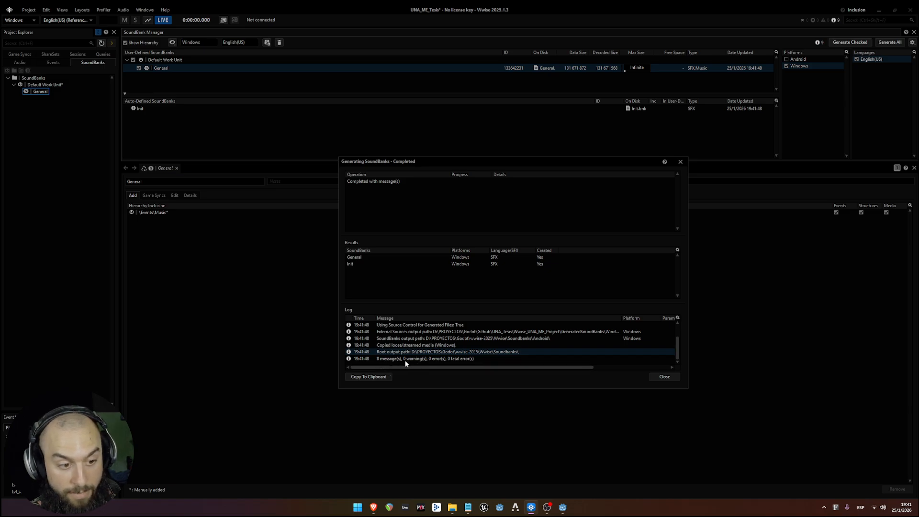
click(665, 377)
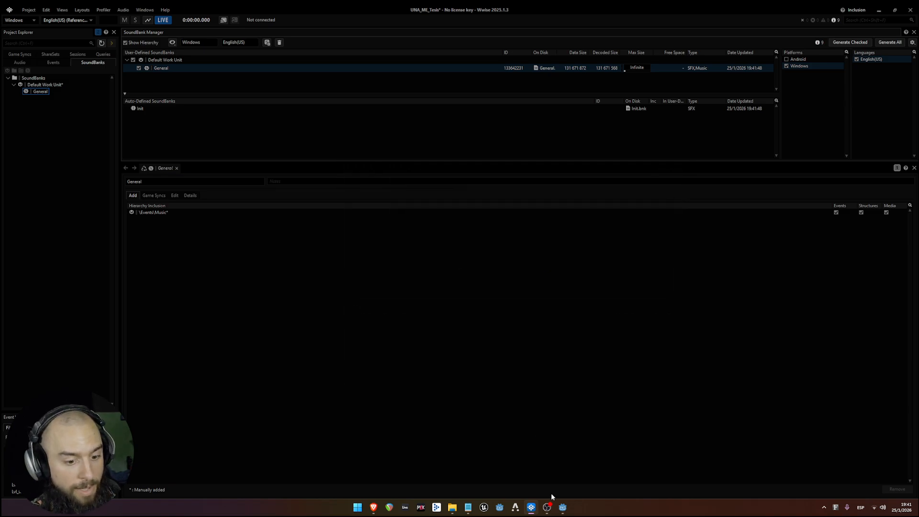
Step: Switch to Godot, clear the output log and open the Wwise Browser
click(560, 508)
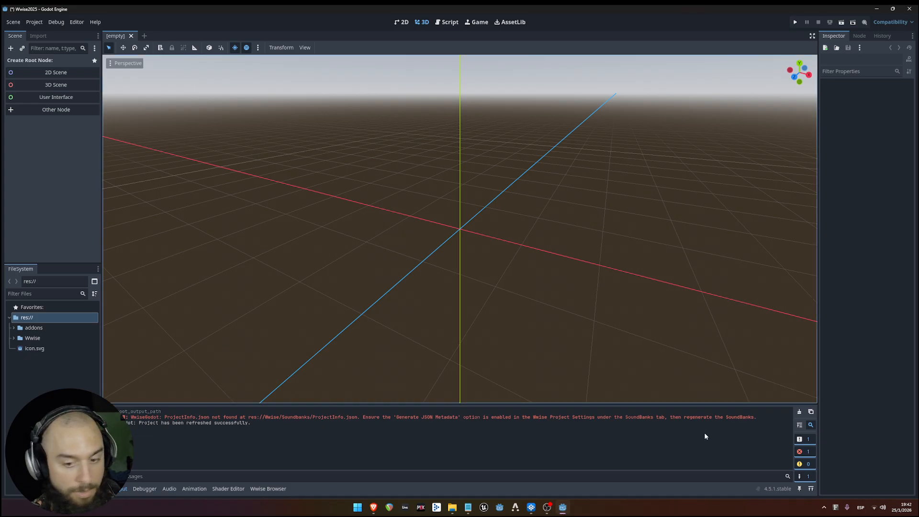
click(811, 412)
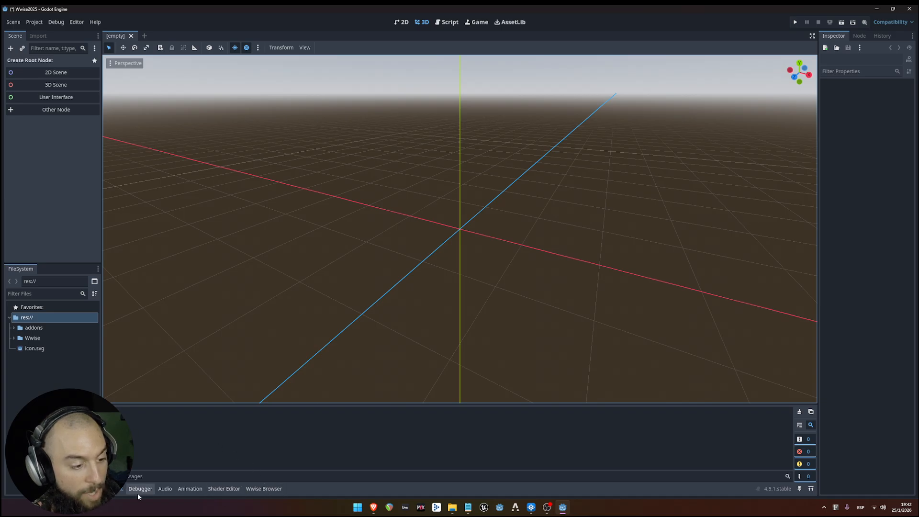
click(266, 490)
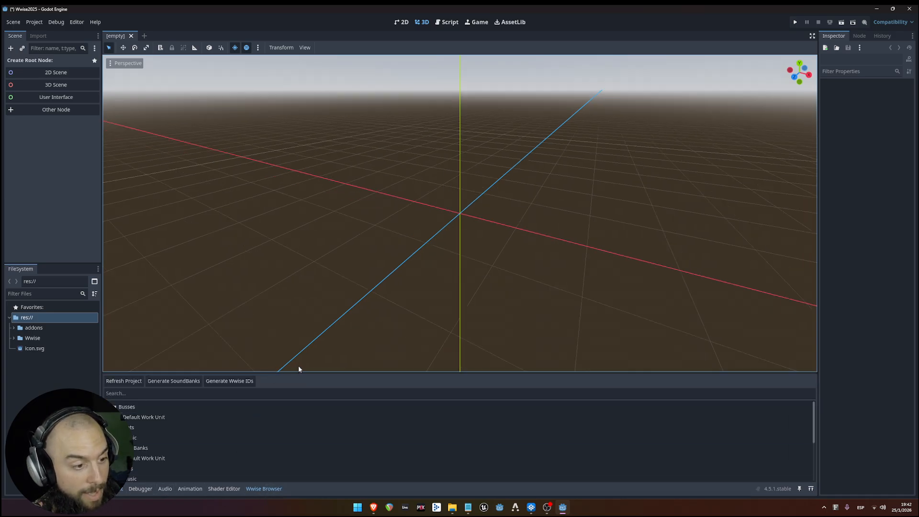
Step: Examine the Music events and the SoundBanks' Default Work Unit in the Wwise Browser, adjusting the browser's height
drag(297, 372, 298, 308)
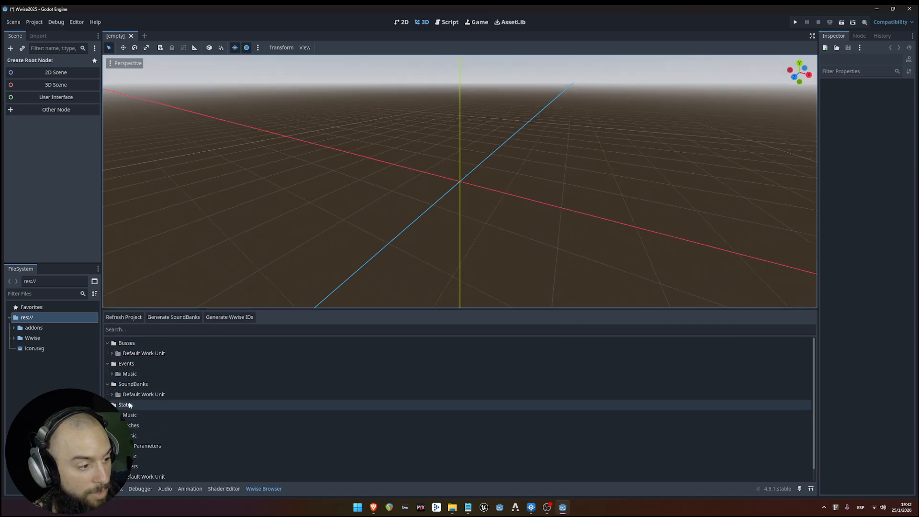
click(112, 374)
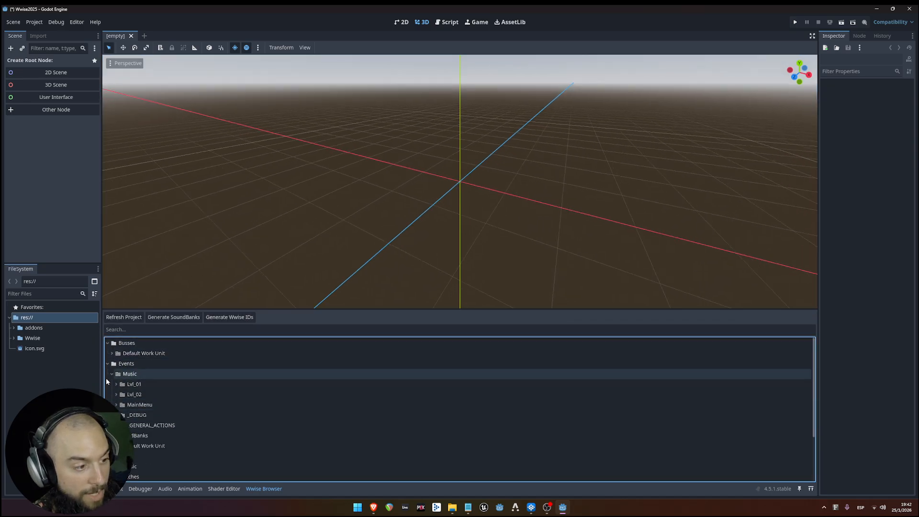
click(125, 386)
click(116, 385)
click(122, 405)
click(115, 385)
click(112, 374)
click(112, 394)
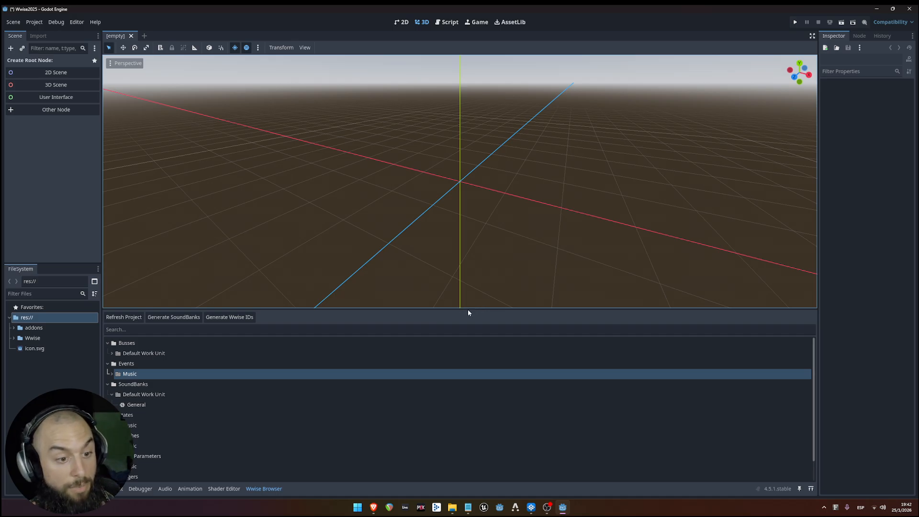
drag(468, 311, 467, 348)
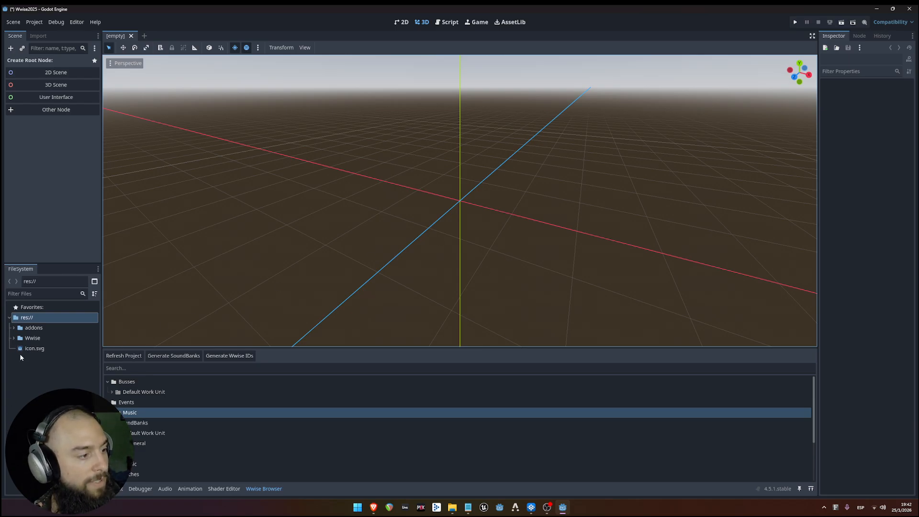
Step: Create a folder named Scenes in the project's res:// root
right_click(29, 320)
mouse_move(96, 325)
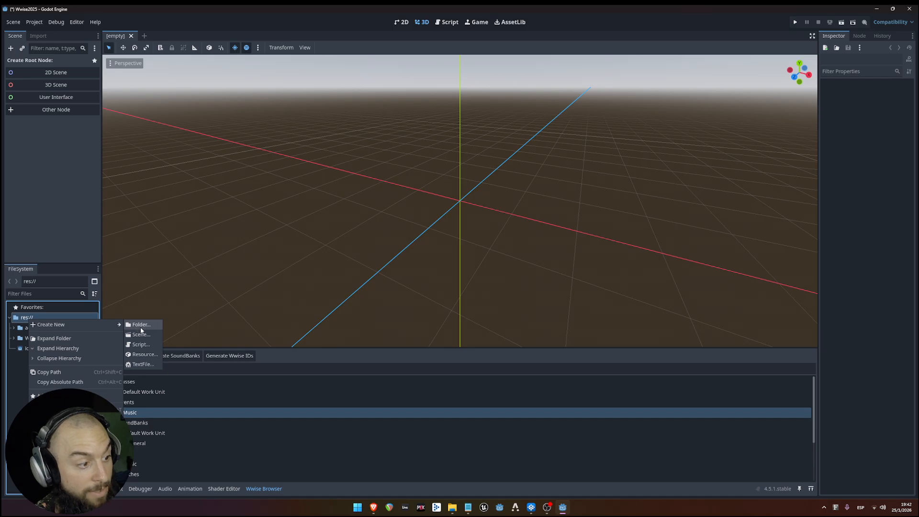
click(140, 326)
text(Scenes)
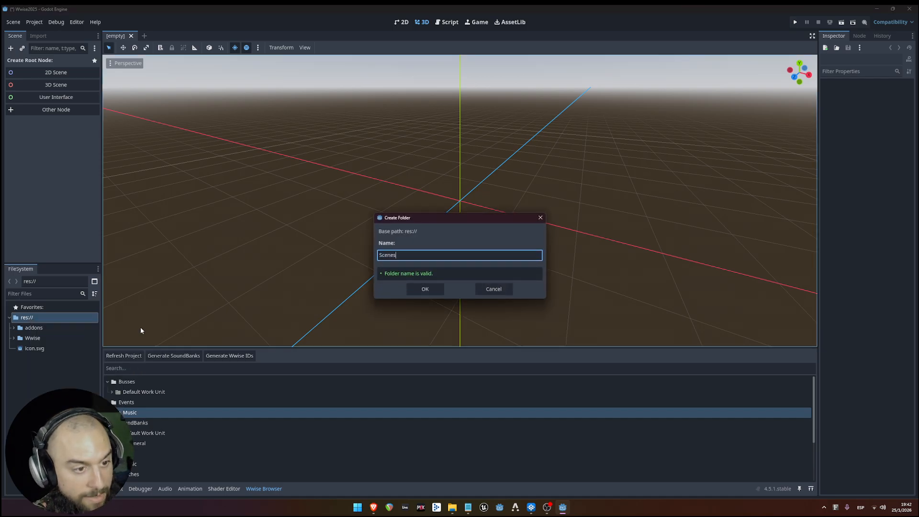
key(Return)
Step: Create a new 2D scene named MainScene inside the Scenes folder
click(33, 338)
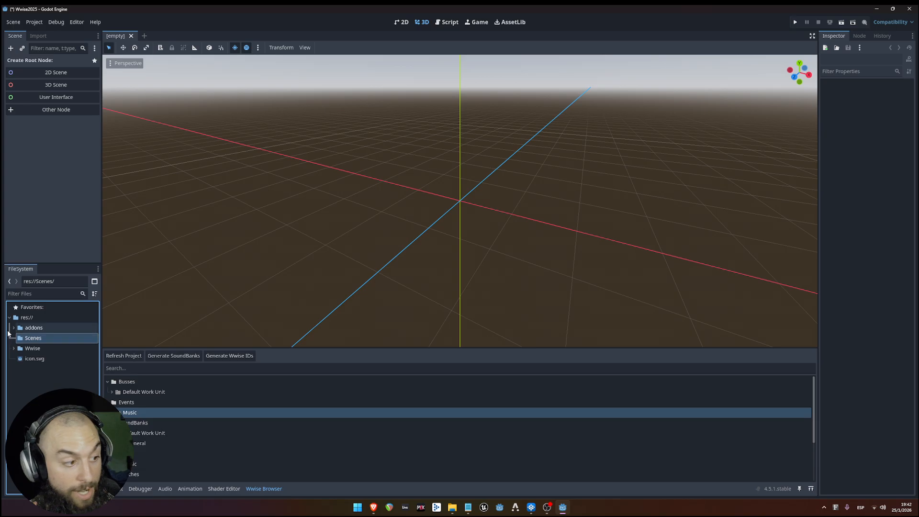
right_click(28, 341)
mouse_move(50, 343)
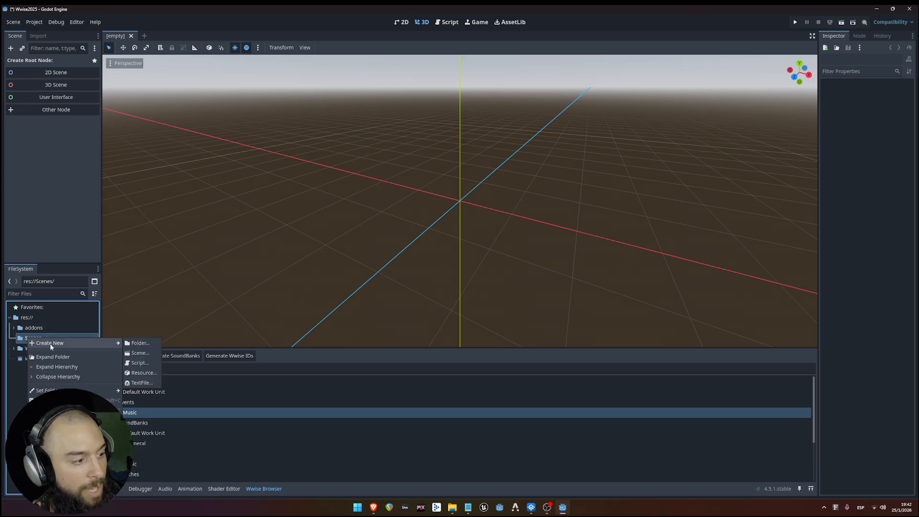
click(138, 354)
text(Main)
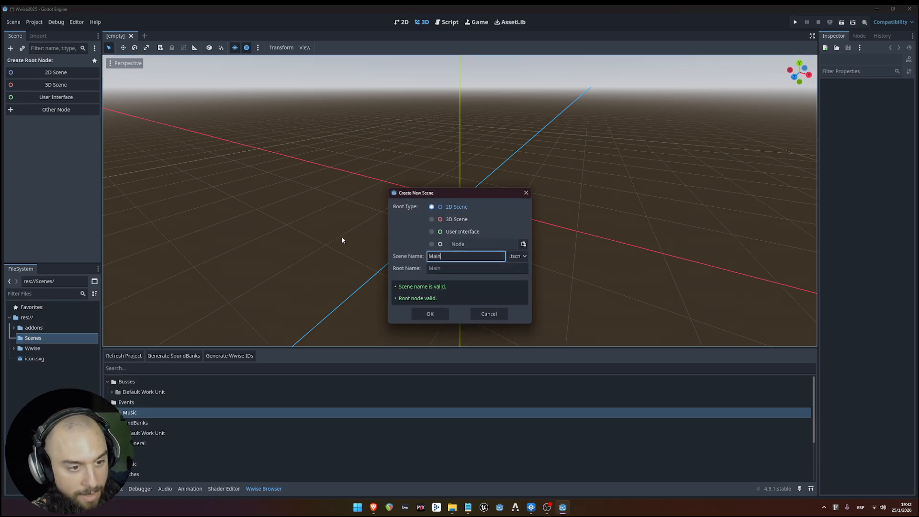
text(Scene)
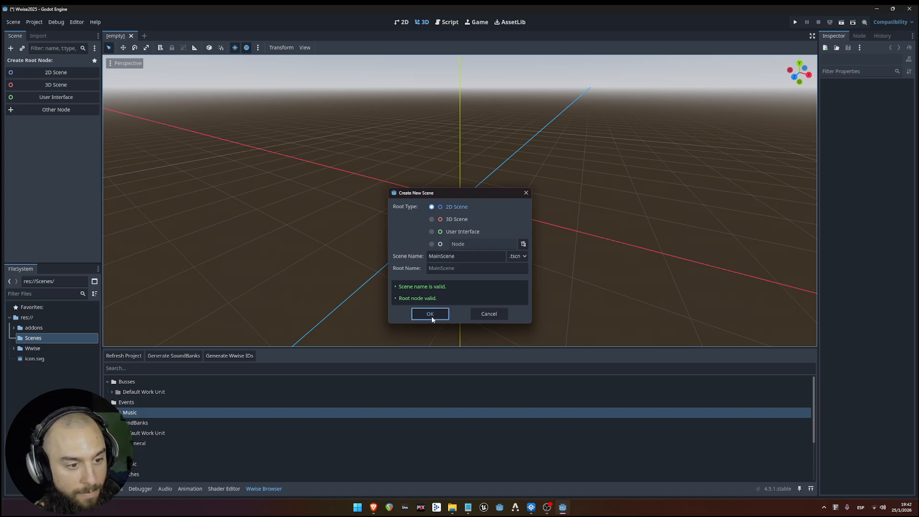
click(430, 314)
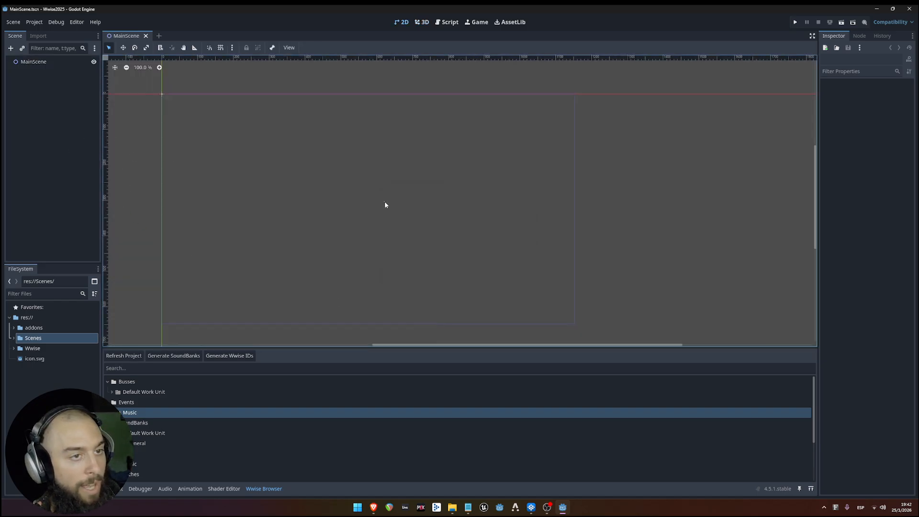
Step: Run the project with the current scene assigned as the main scene, then stop the running game
click(799, 22)
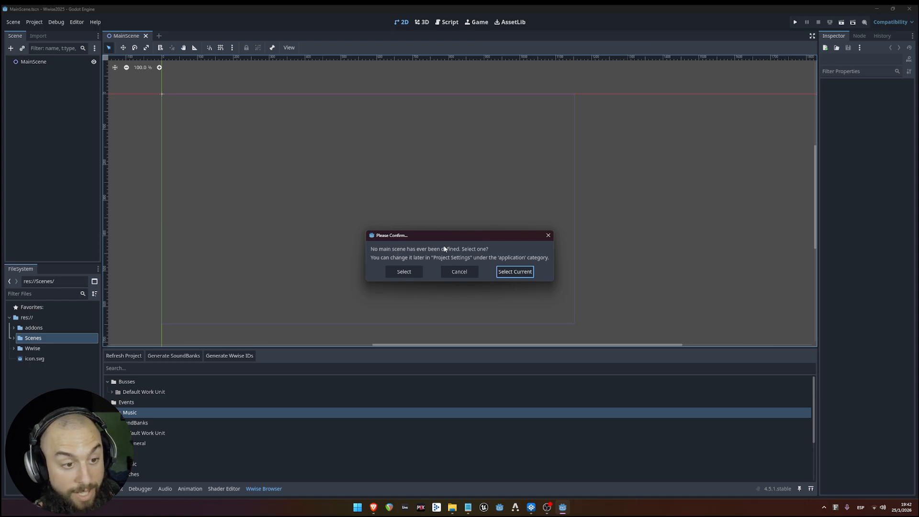
click(509, 271)
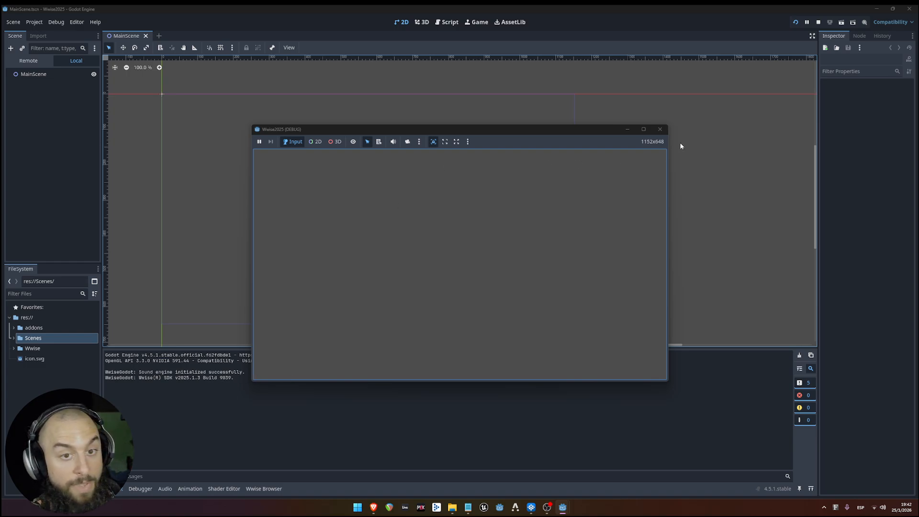
key(F8)
click(53, 191)
click(56, 383)
click(383, 91)
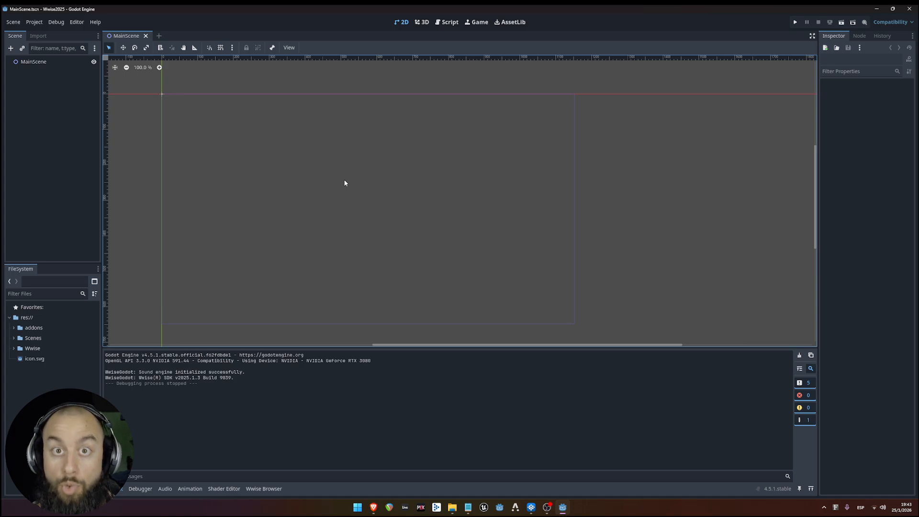
Step: Open the project's autoload settings and start adding a global node named AudioManager with a new script
click(36, 77)
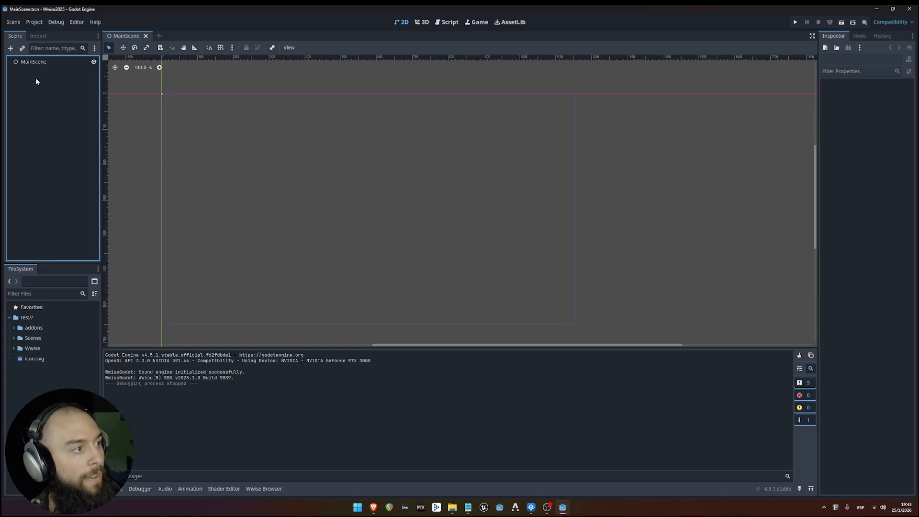
click(34, 22)
click(39, 33)
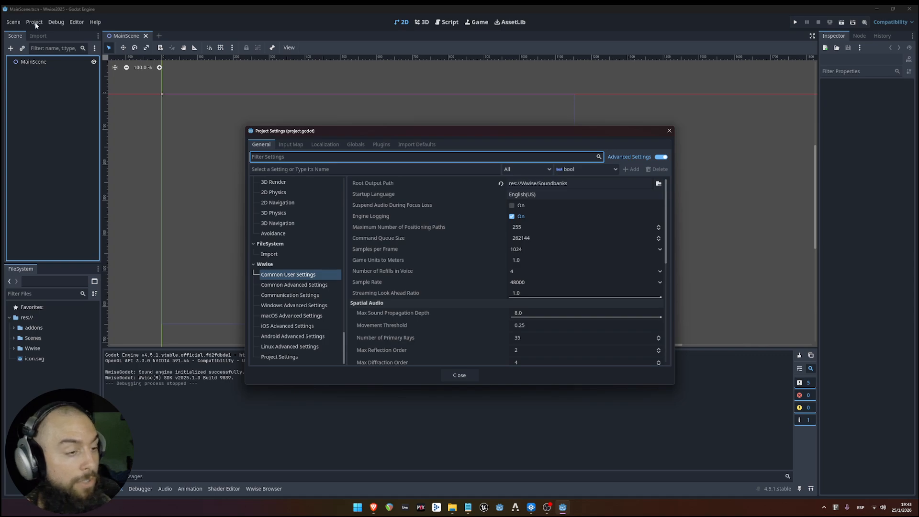
click(354, 144)
click(561, 170)
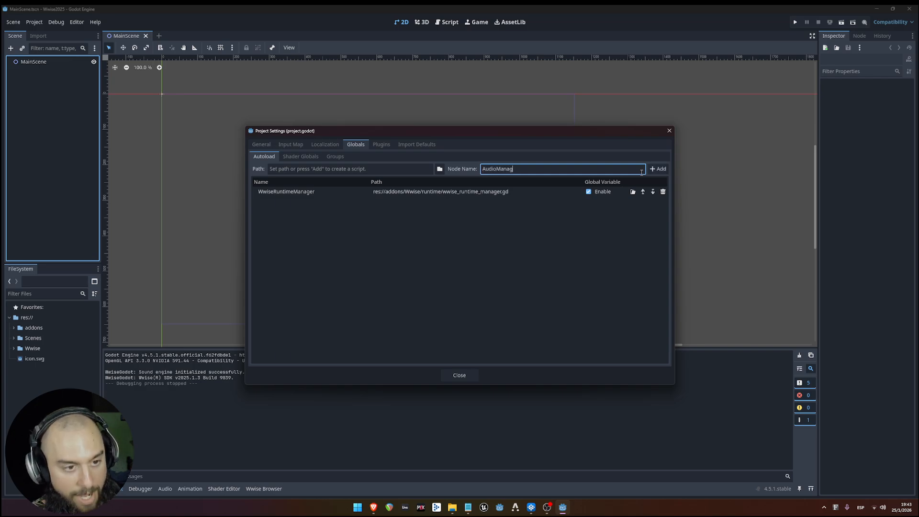
click(658, 169)
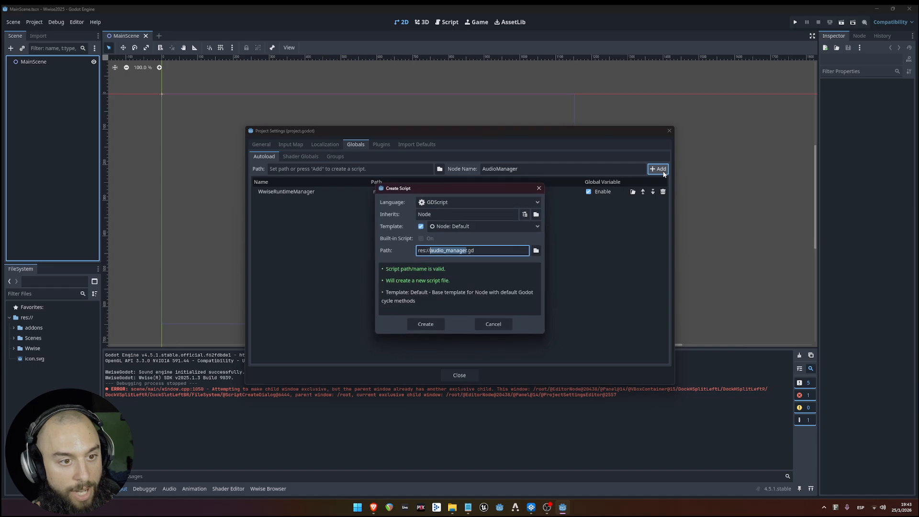
Step: Create the autoload script audio_manager.gd in a new res://Wwise/AudioManager folder, then clear the output log and close the project settings
click(536, 253)
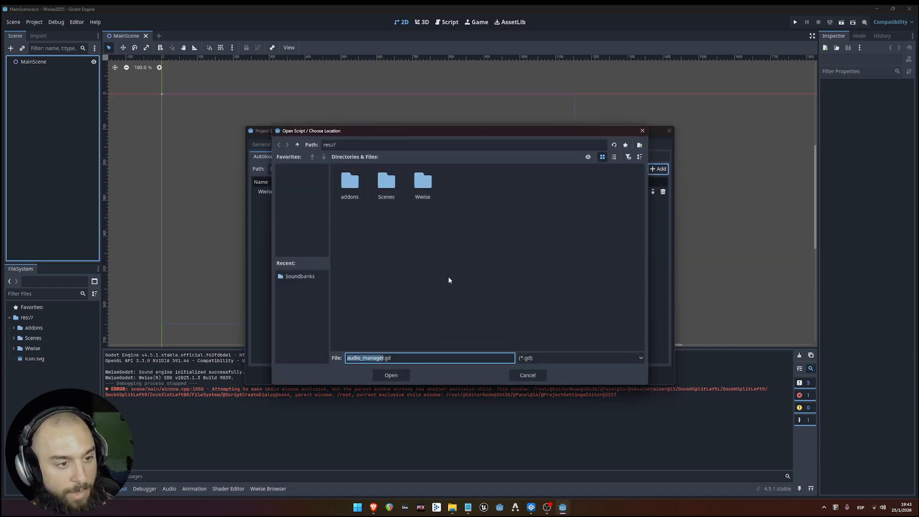
click(423, 198)
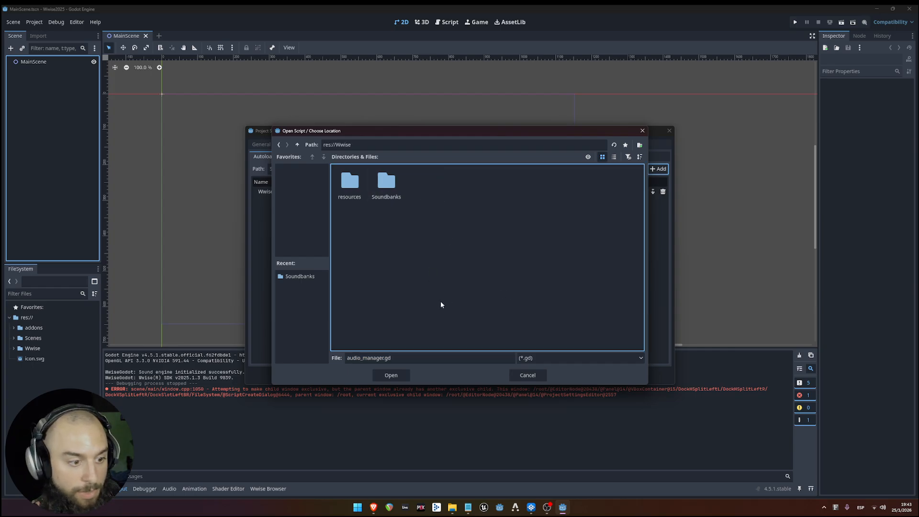
click(639, 146)
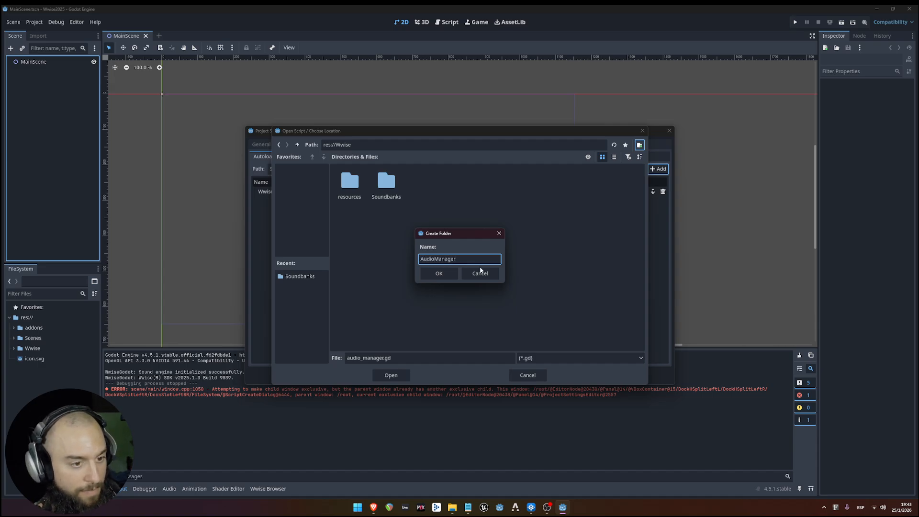
click(434, 278)
click(404, 256)
click(373, 378)
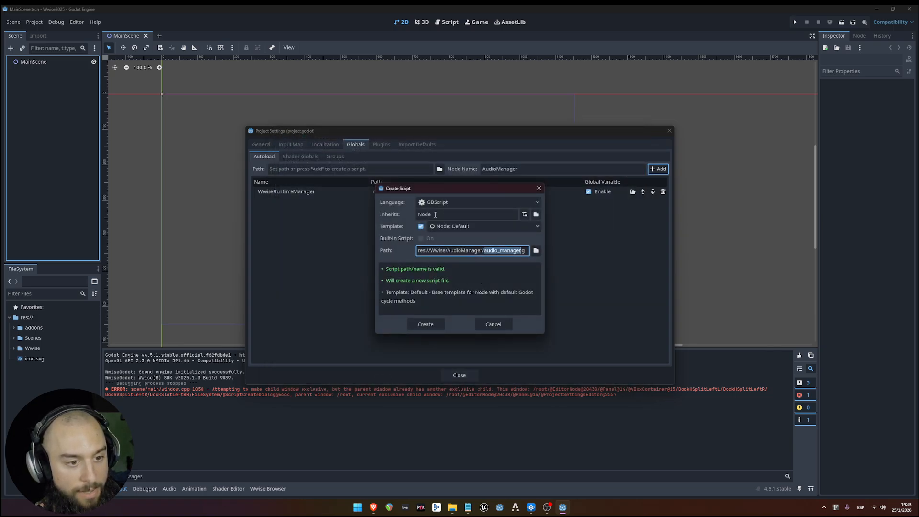
click(430, 326)
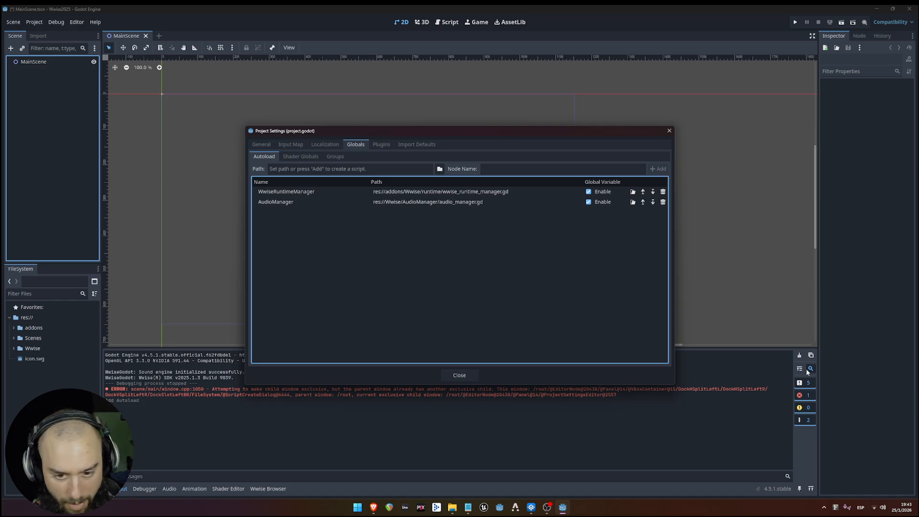
click(799, 357)
click(461, 376)
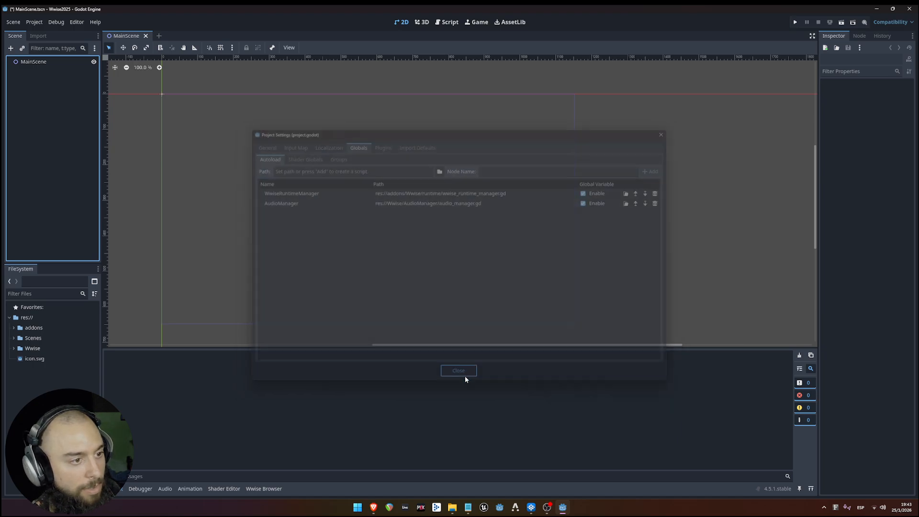
Step: Expand the Scenes and Wwise/AudioManager folders and open audio_manager.gd for editing
click(63, 64)
click(14, 338)
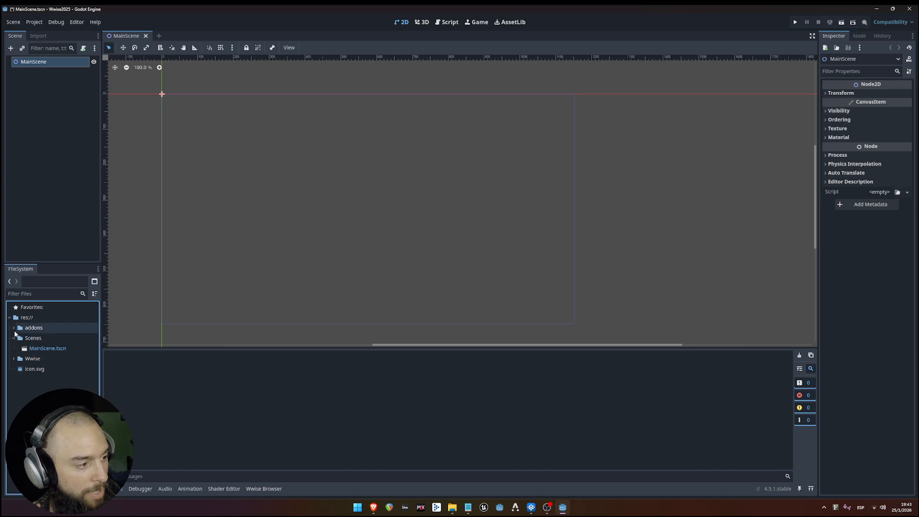
click(14, 359)
click(18, 369)
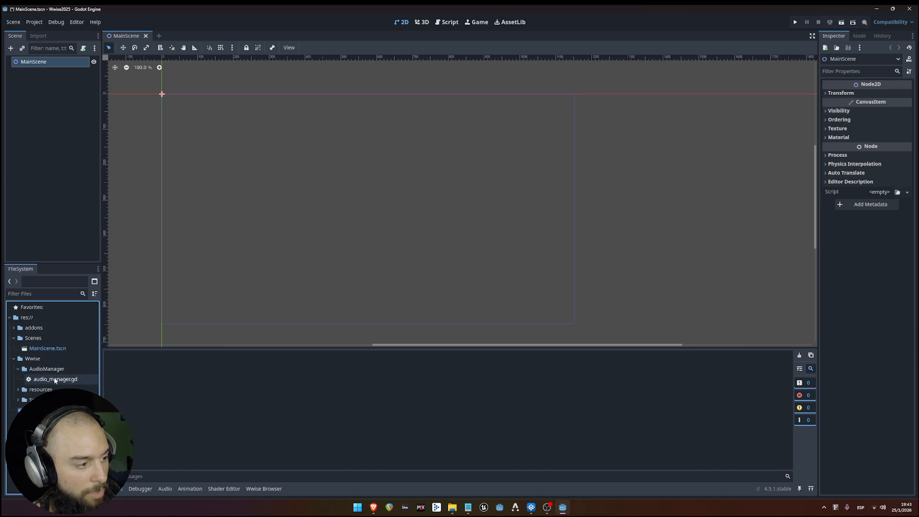
double_click(55, 380)
Step: Delete the template code below the _ready() function in audio_manager.gd
click(358, 154)
key(shift+Up)
key(shift+Up)
key(shift+Up)
key(BackSpace)
key(BackSpace)
key(BackSpace)
key(Return)
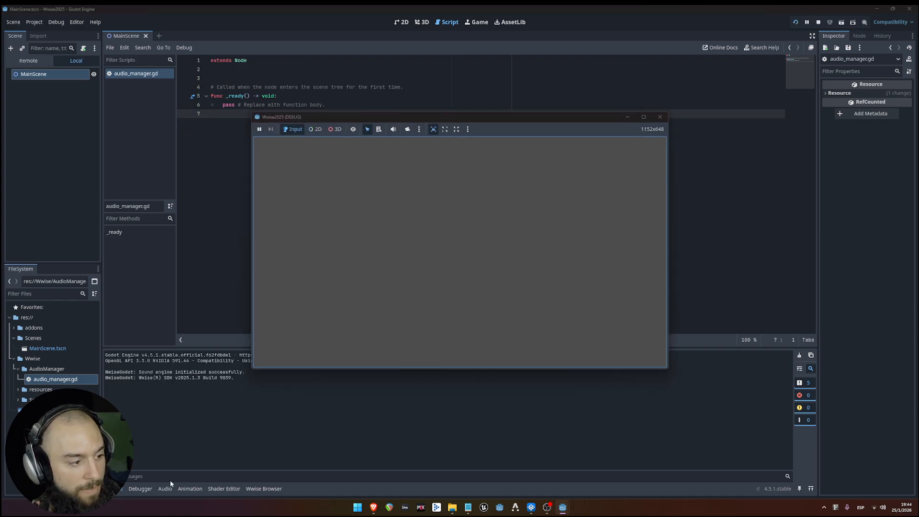
Step: Run the project, check the debugger and output log, then stop the game
click(145, 491)
click(120, 491)
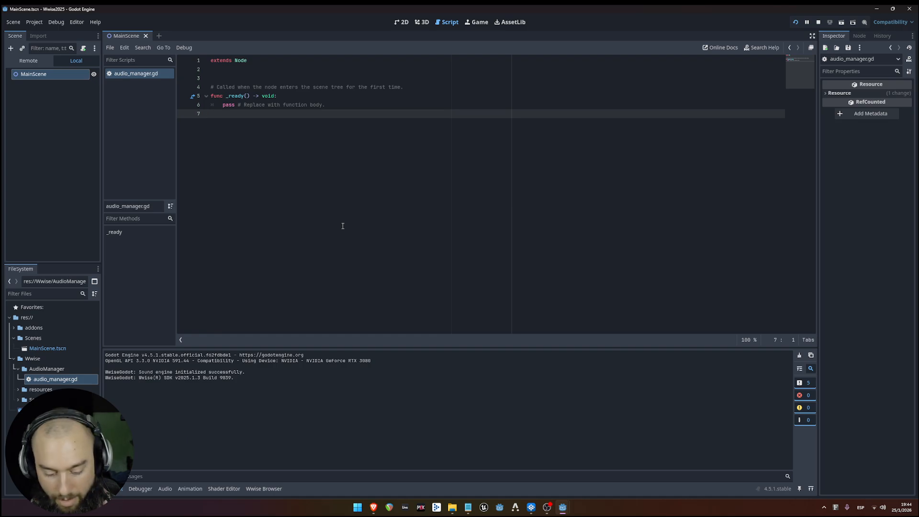
key(F8)
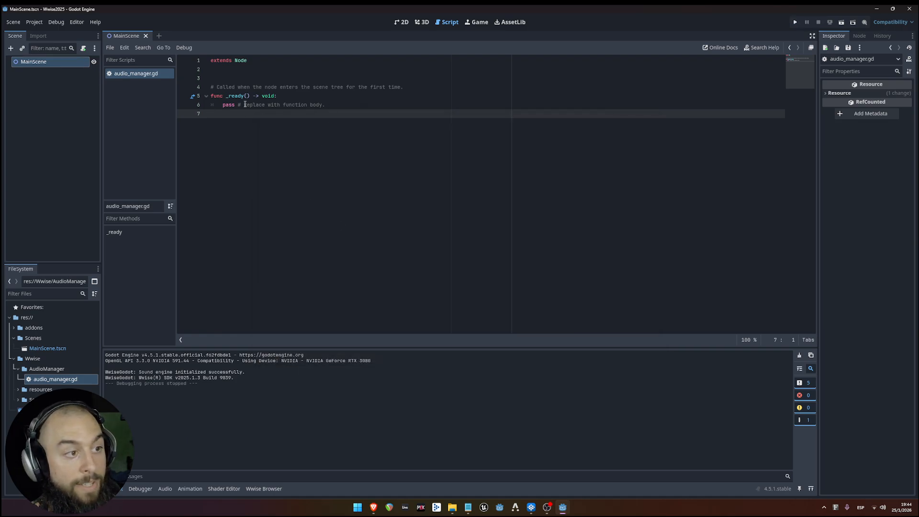
Step: Replace the placeholder body of _ready() with Wwise and browse the suggested Wwise classes
drag(224, 106, 434, 102)
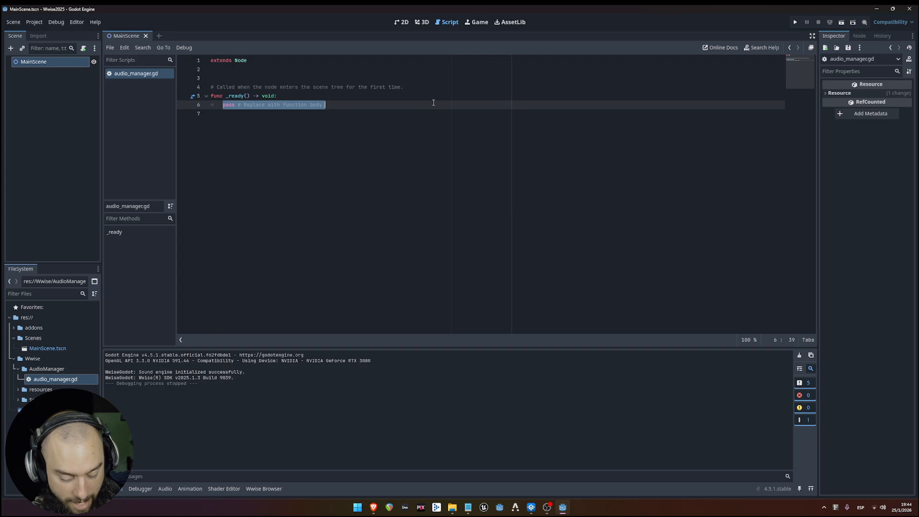
text(Wwise)
key(Escape)
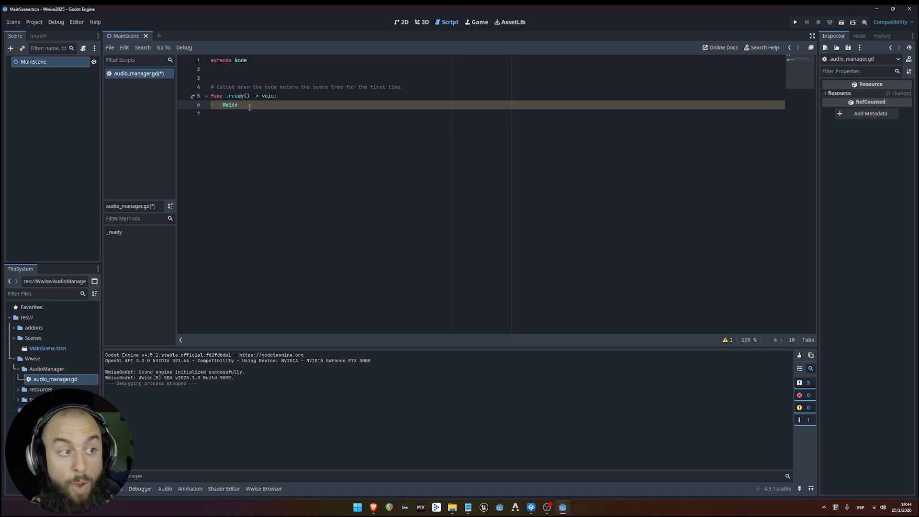
key(BackSpace)
text(e)
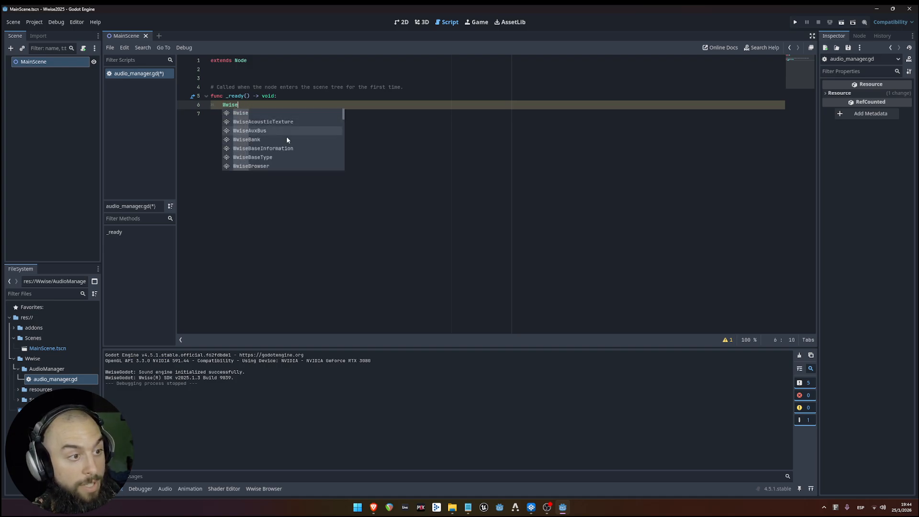
scroll(286, 136, down, 1)
drag(344, 123, 343, 62)
Step: Complete the first line of _ready() as Wwise.register_game_obj(self, self.name) and start a new line below
text(.regis)
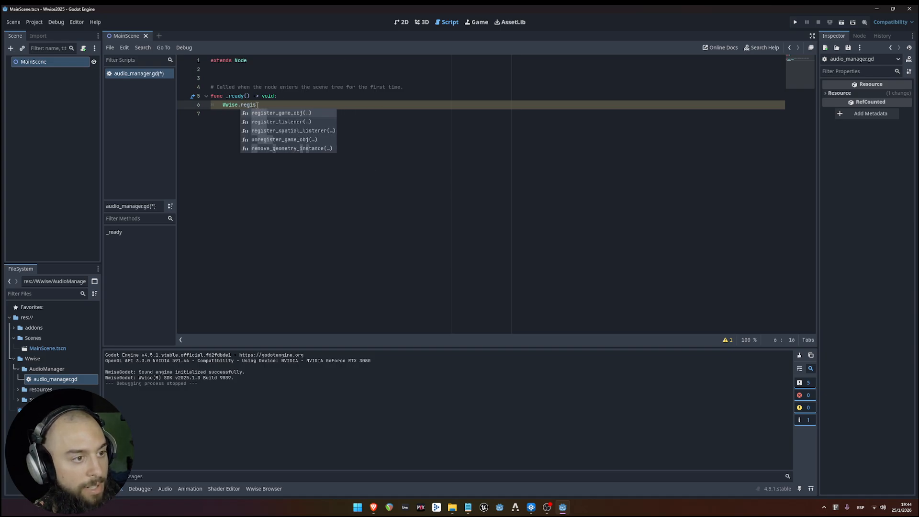
key(Return)
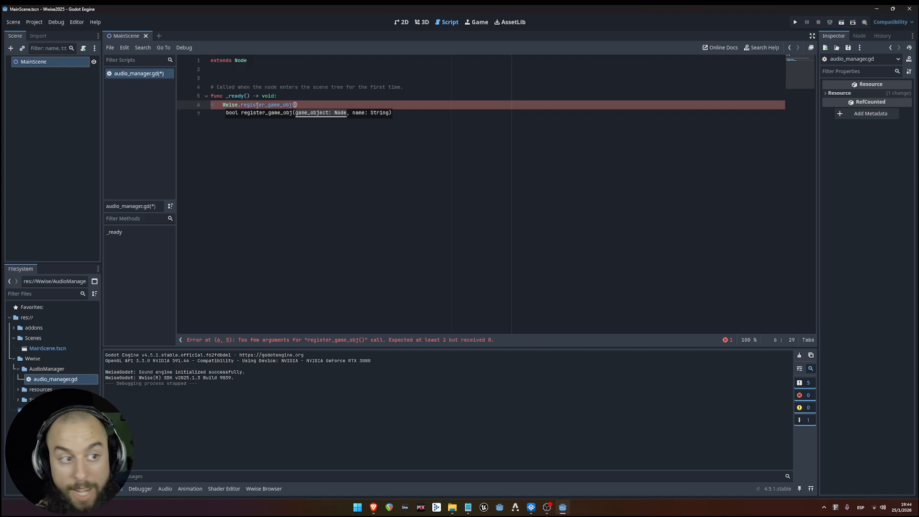
key(Return)
text(,)
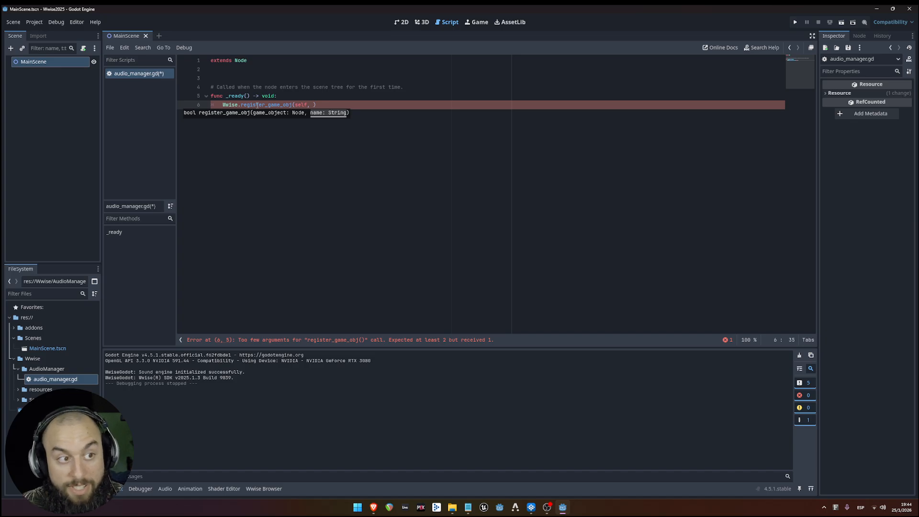
text( self.nm)
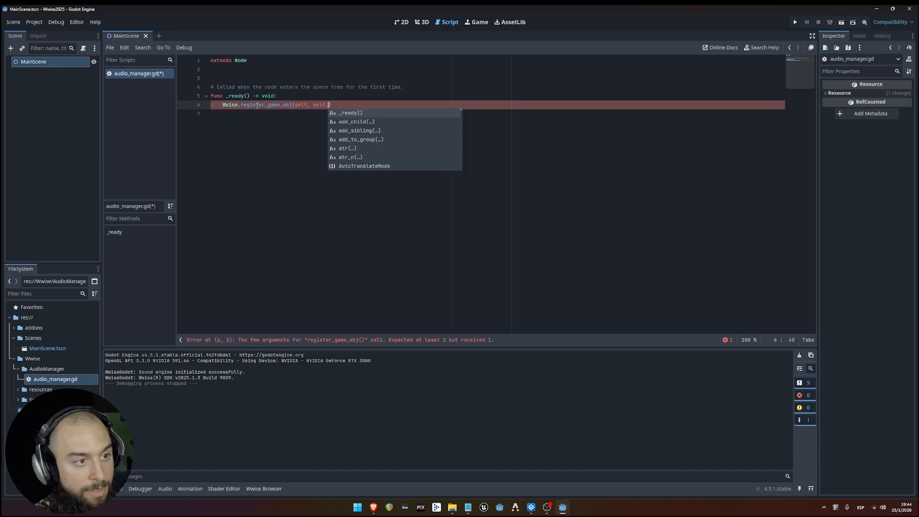
key(BackSpace)
text(ame))
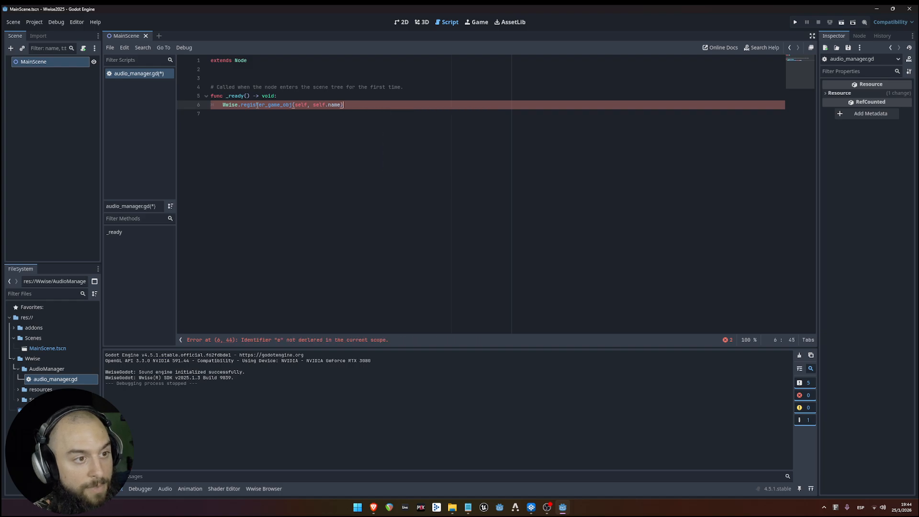
key(Return)
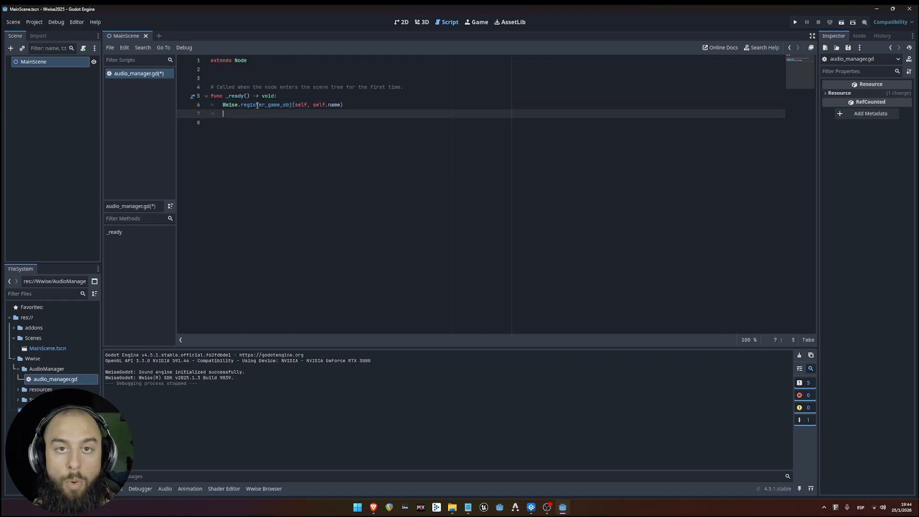
Step: Add Wwise.load_bank("General") below the registration line in _ready(), checking the SoundBank name in the Wwise Browser
text(Wwise.load_bank()
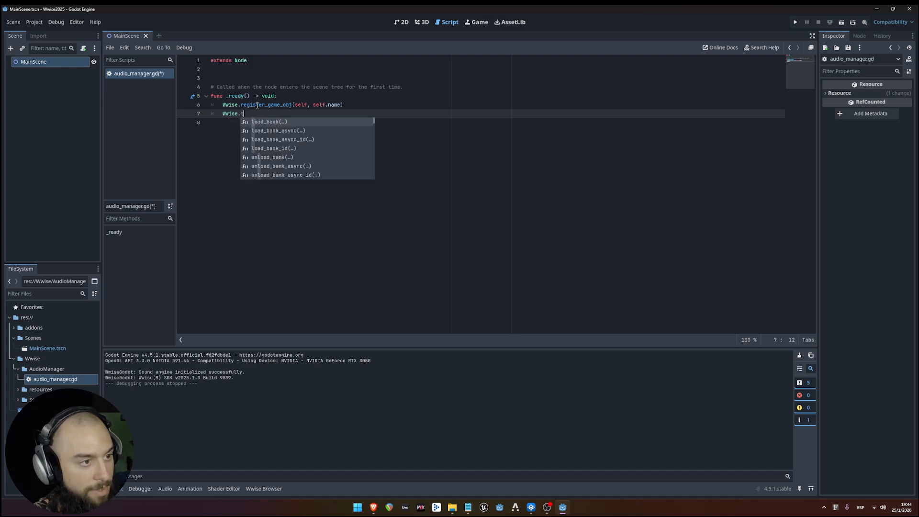
key(Return)
text(")
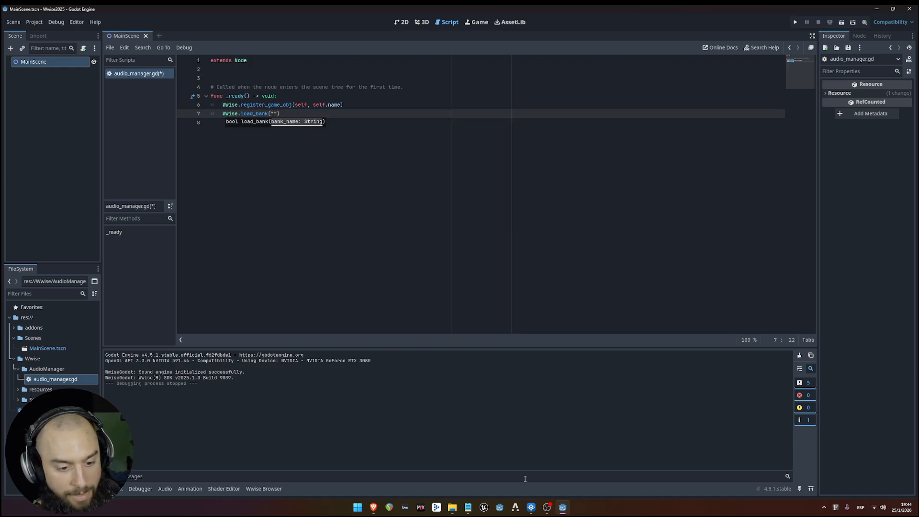
click(263, 488)
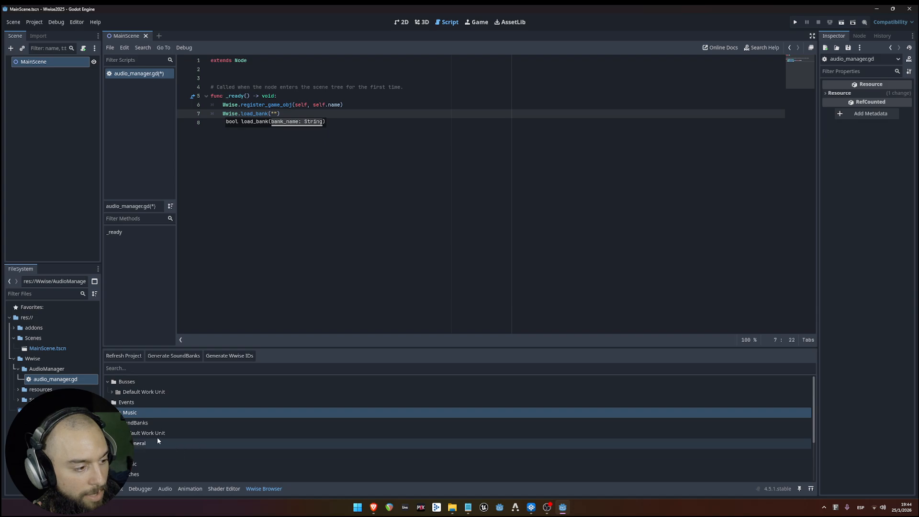
click(112, 433)
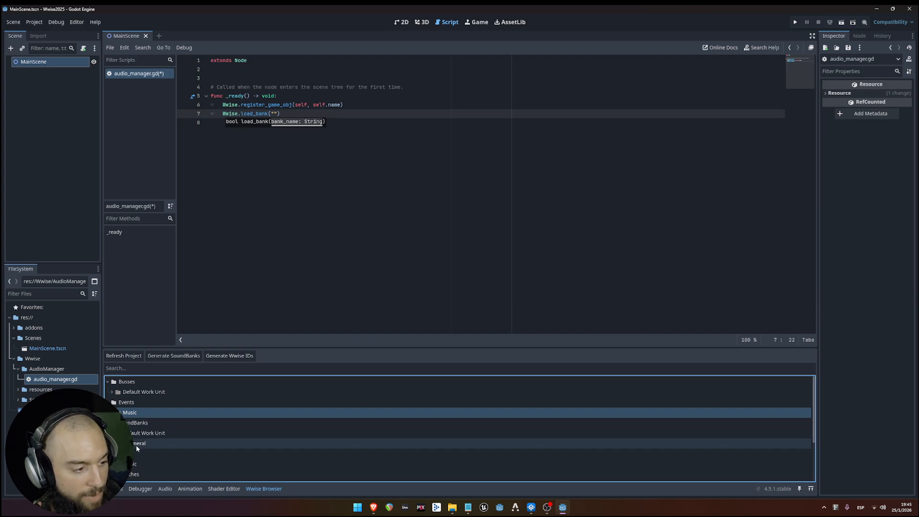
text(General)
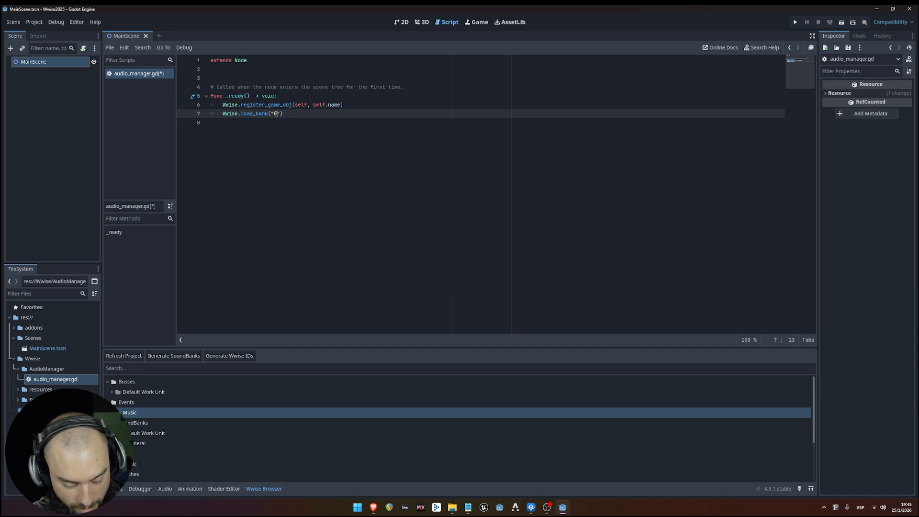
click(314, 113)
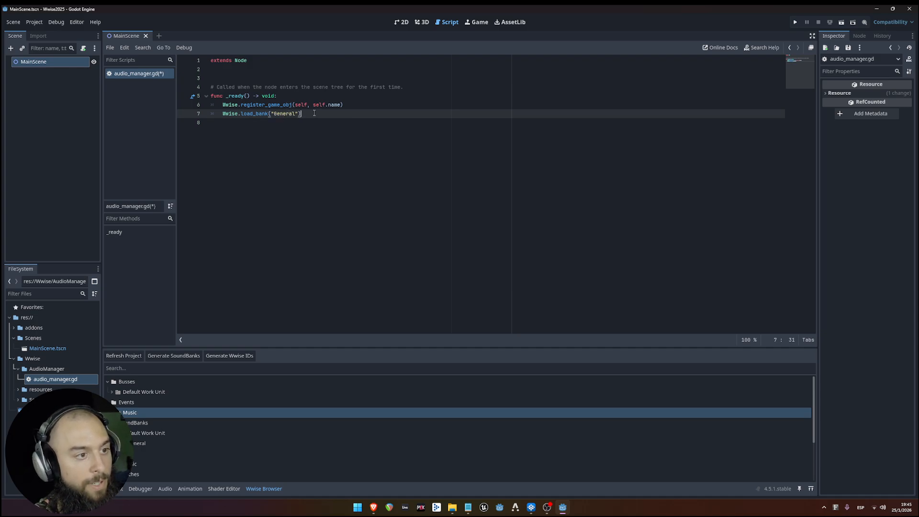
Step: Add Wwise.add_default_listener(self) below the load_bank line in _ready() and start a new line below it
key(Return)
text(Wwise.)
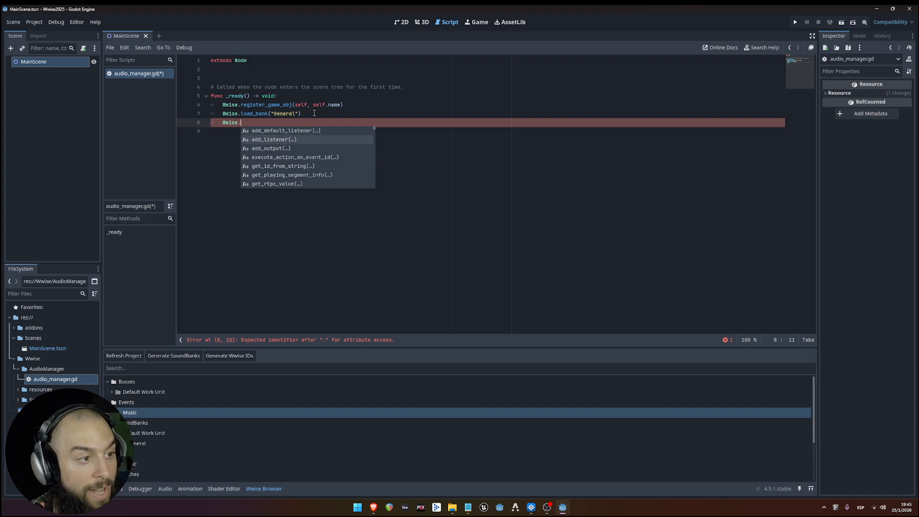
key(Return)
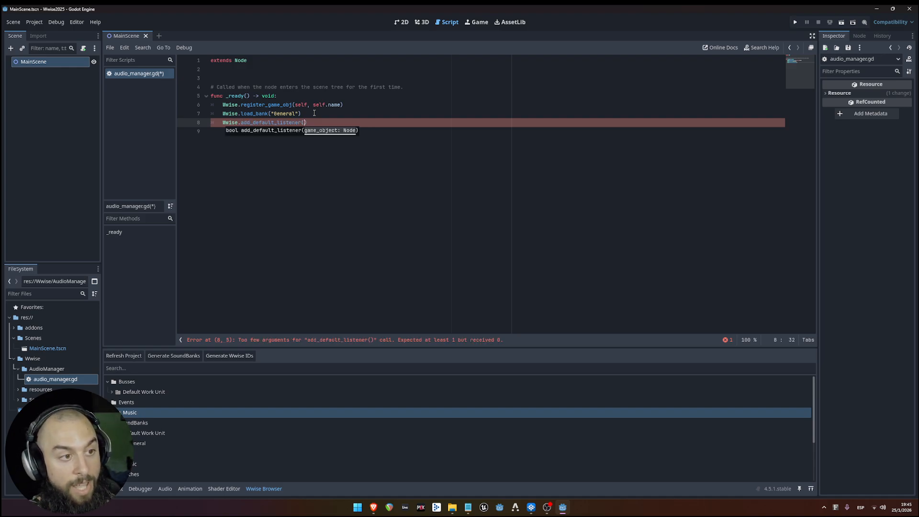
text(self)
key(End)
key(Return)
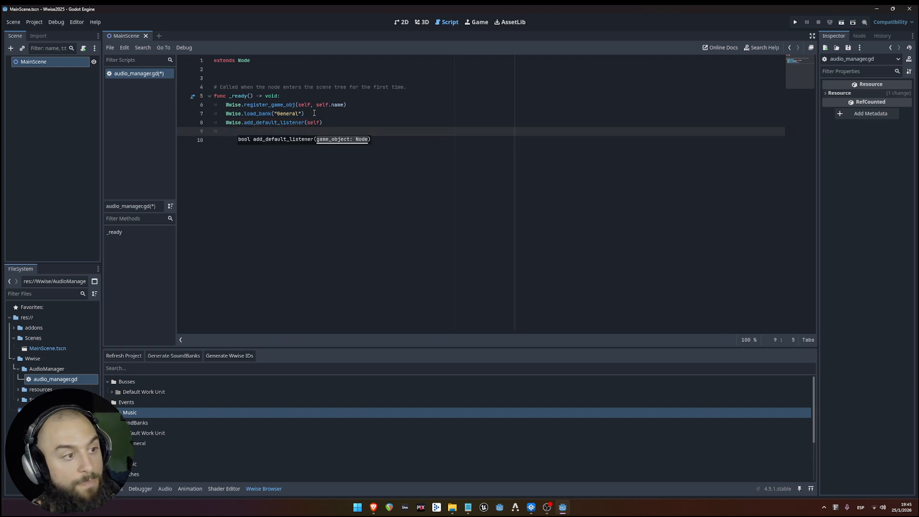
click(346, 122)
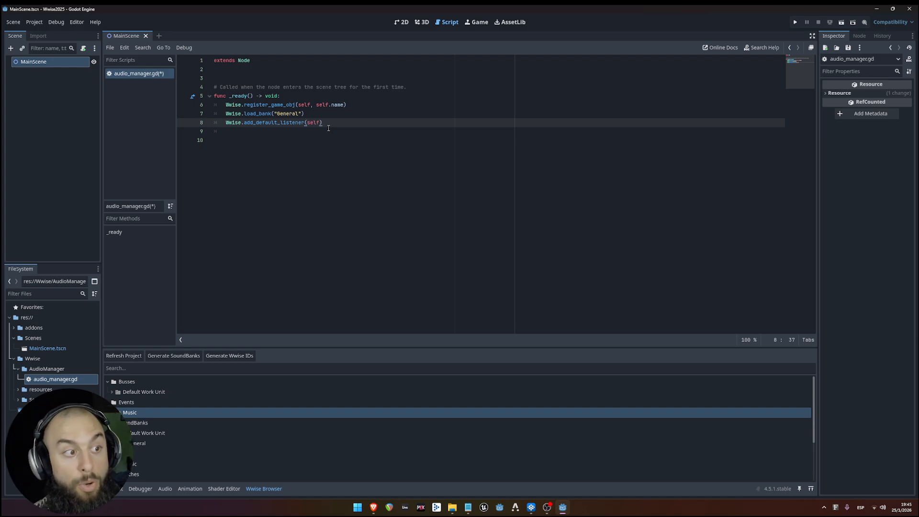
click(314, 130)
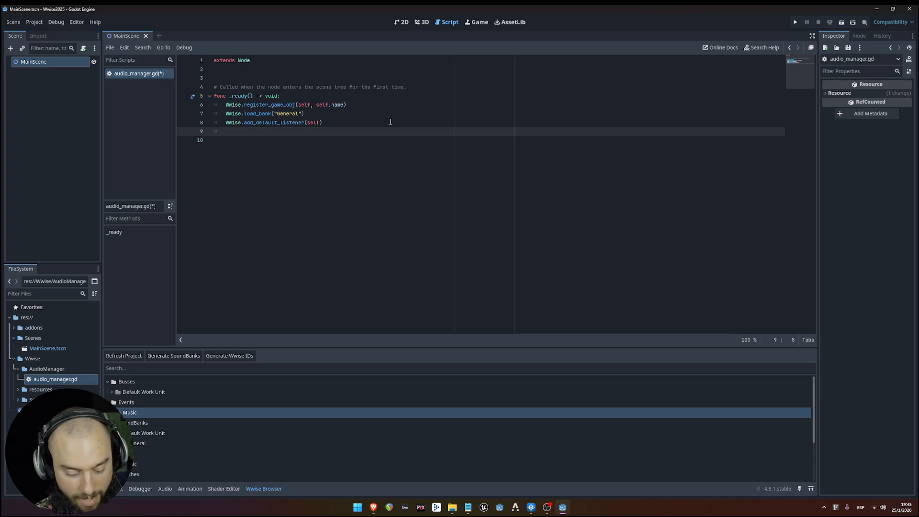
Step: Add Wwise.post_event("START_MUSIC", self) as the last line of _ready(), looking up the event under _GENERAL_ACTIONS in the Wwise Browser
text(Wwise.post_event())
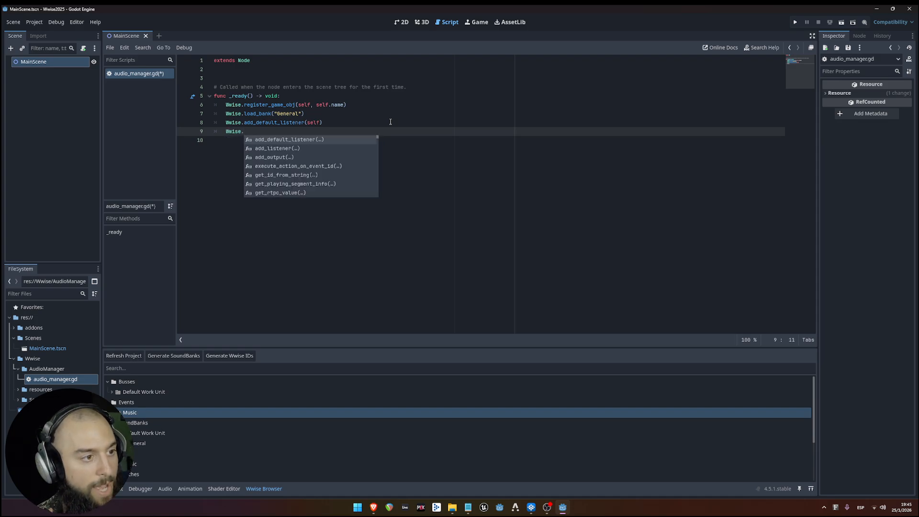
text(")
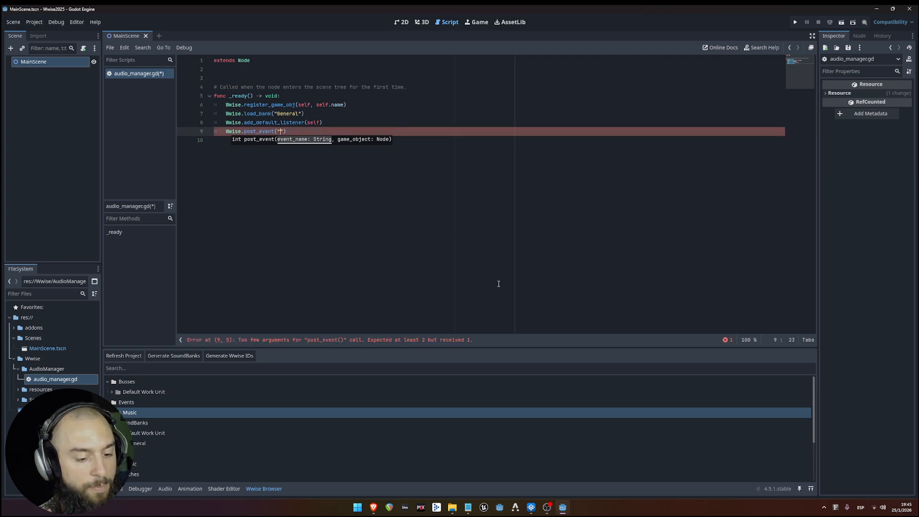
click(112, 413)
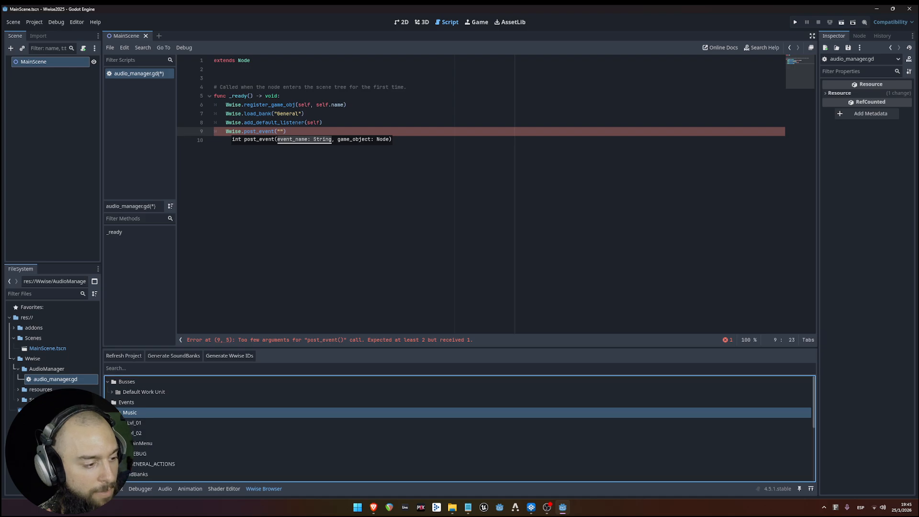
click(117, 464)
scroll(121, 462, down, 4)
click(144, 453)
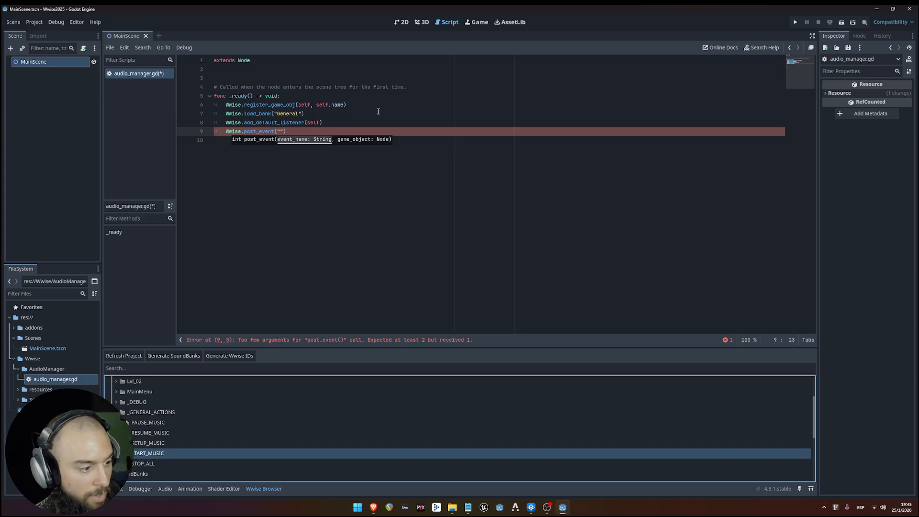
click(281, 131)
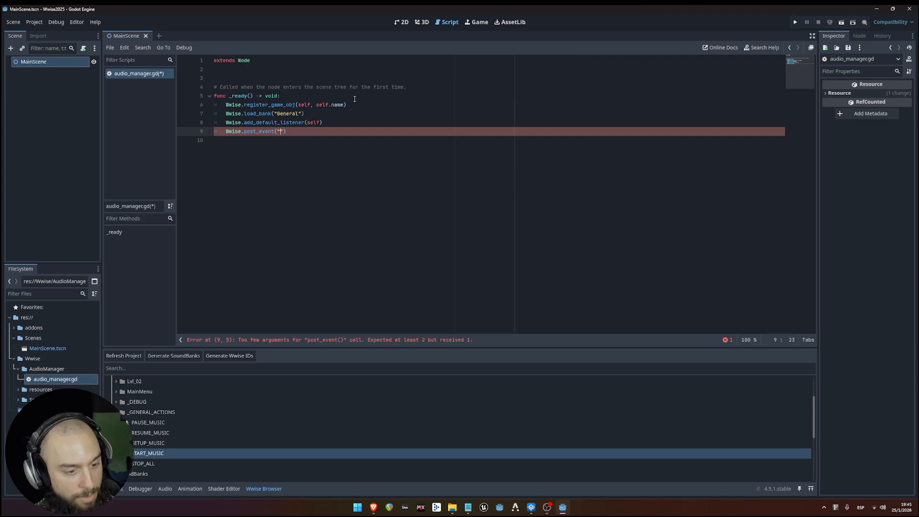
text(START_MUSIC")
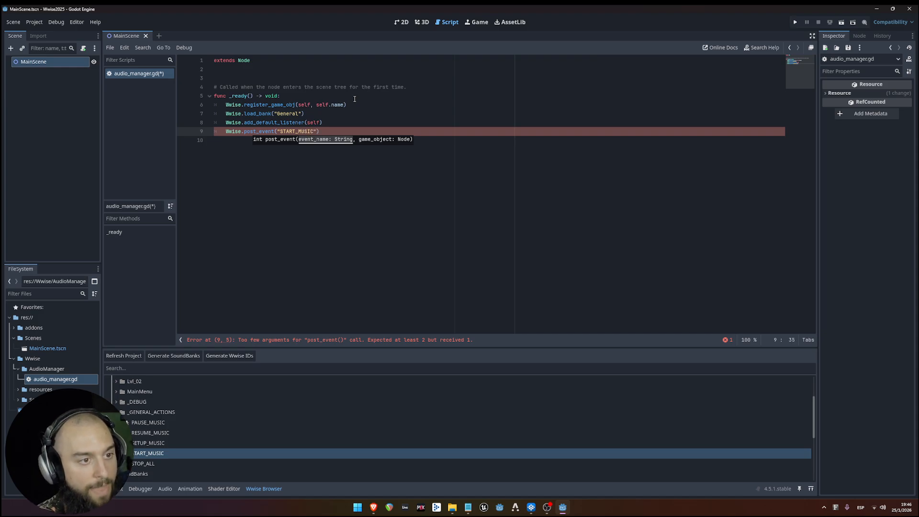
text(, self)
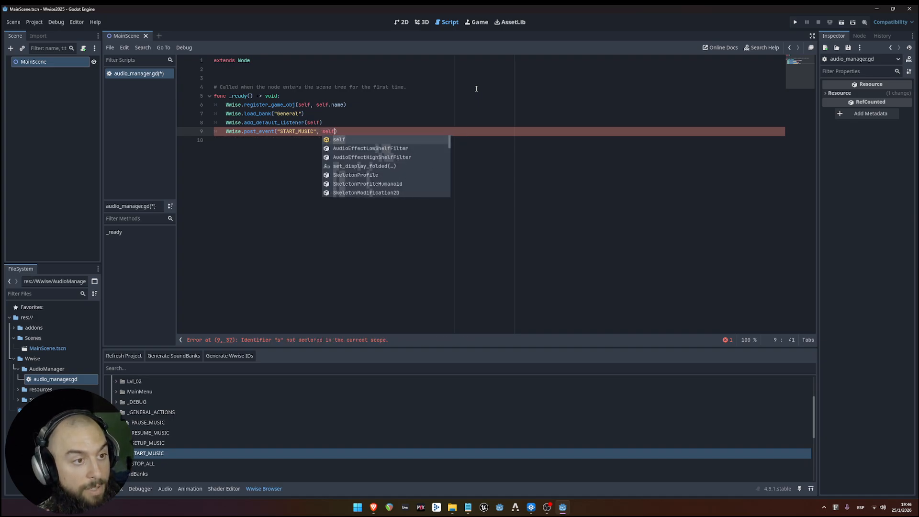
key(Down)
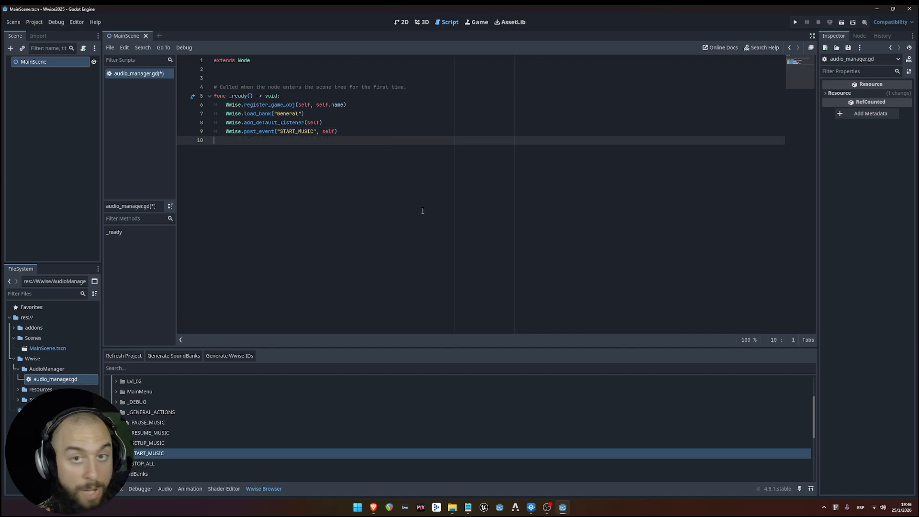
Step: Run the project and, in Wwise, connect the profiler to examine the START_MUSIC playback in the Voices Graph
key(F5)
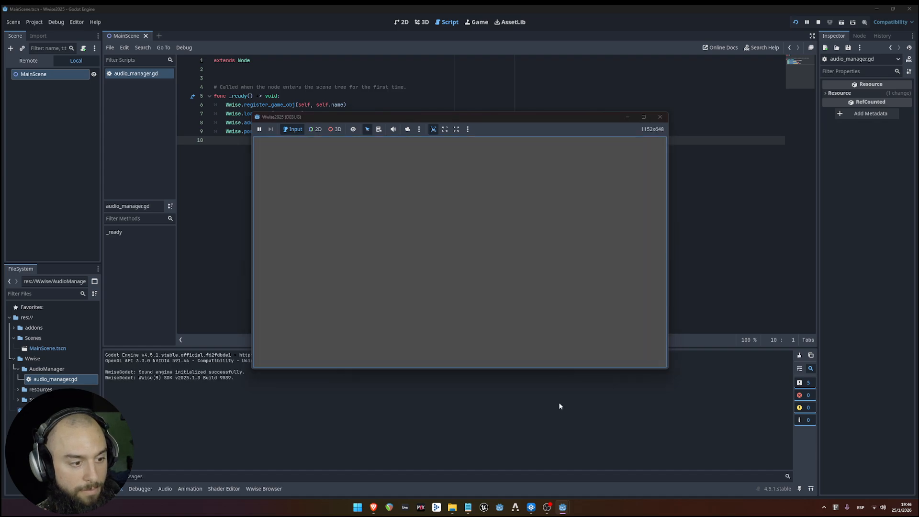
mouse_move(549, 511)
mouse_move(549, 487)
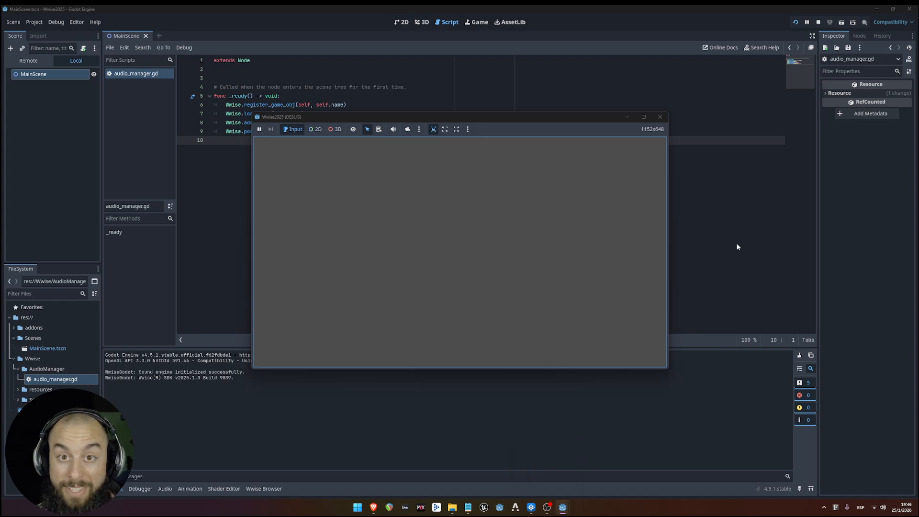
click(739, 246)
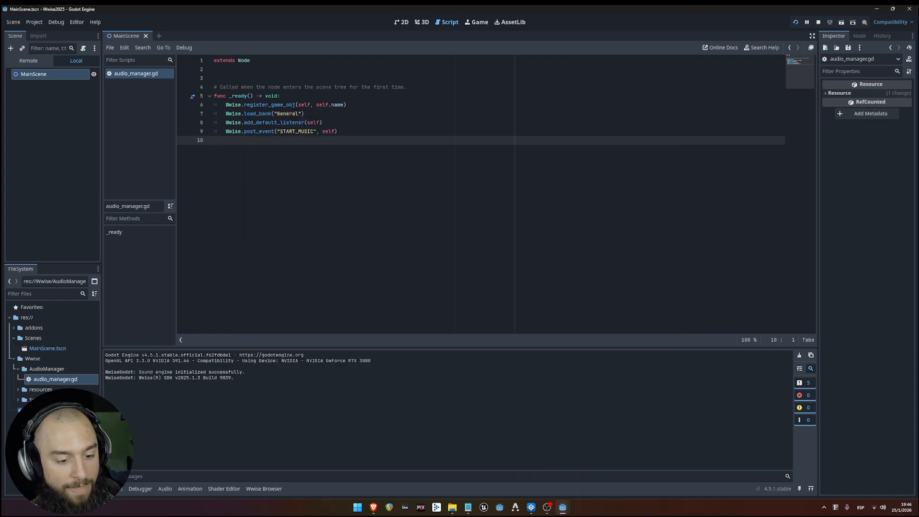
click(531, 507)
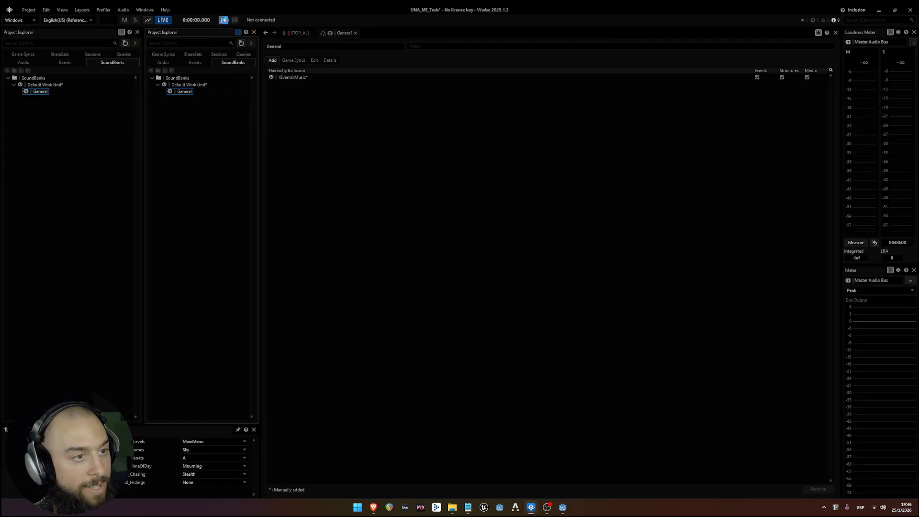
click(407, 206)
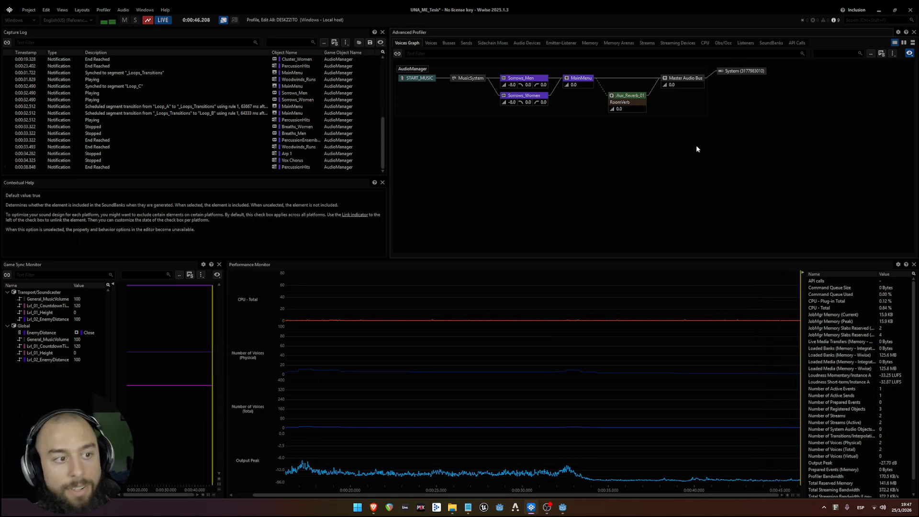
Step: Switch back to the Godot editor and stop the running game
key(alt+Tab)
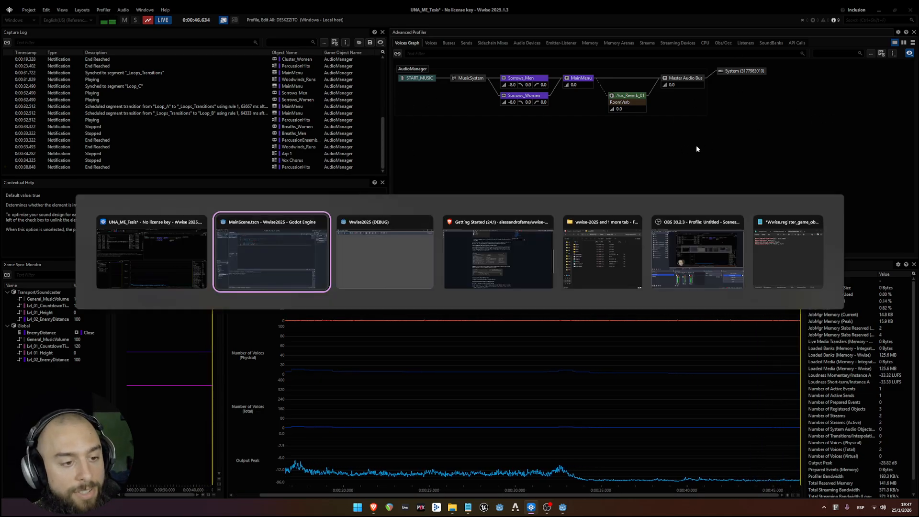
click(315, 271)
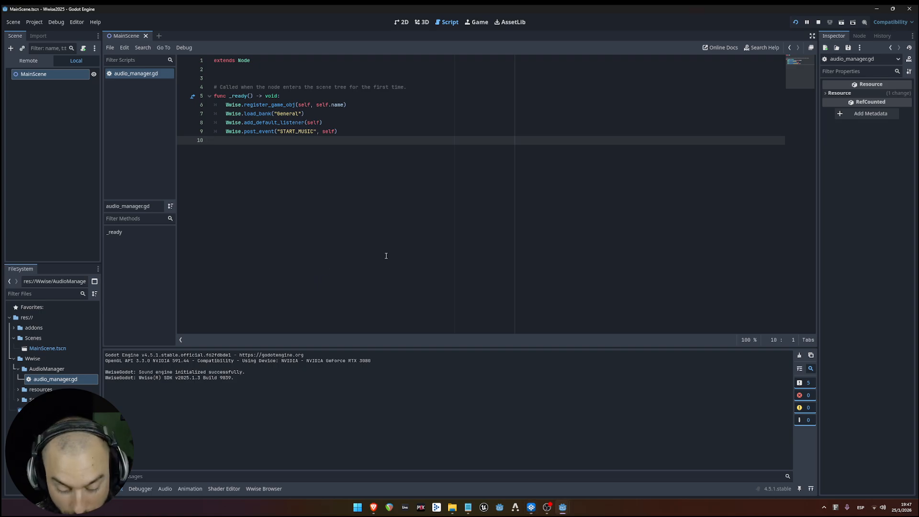
key(F8)
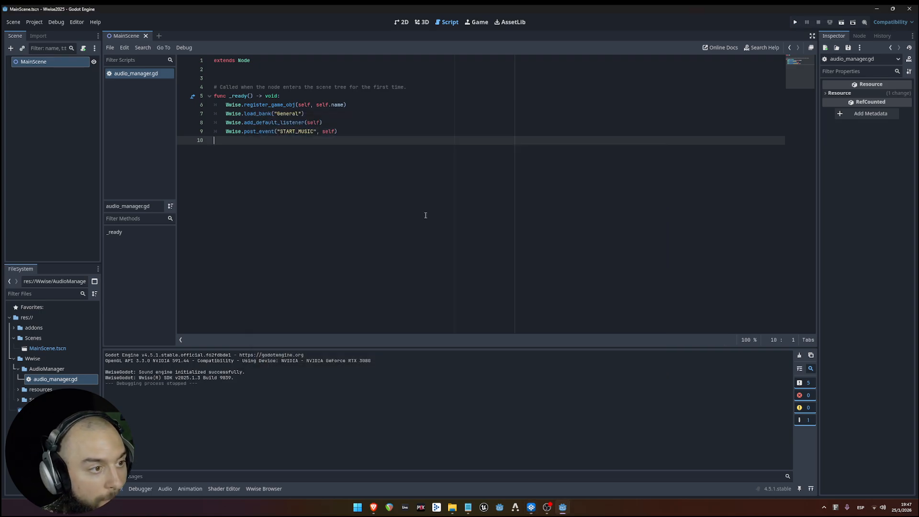
Step: Comment out the Wwise.add_default_listener(self) line in _ready() with #
click(373, 126)
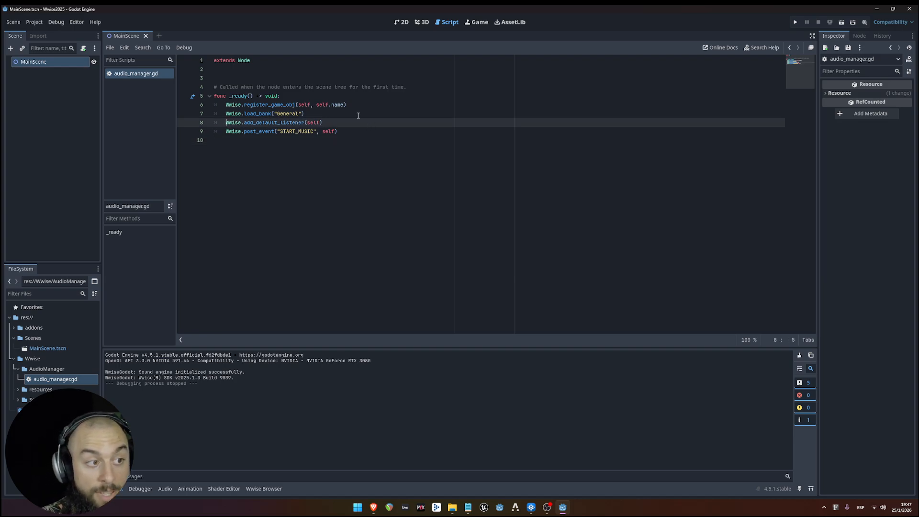
click(478, 168)
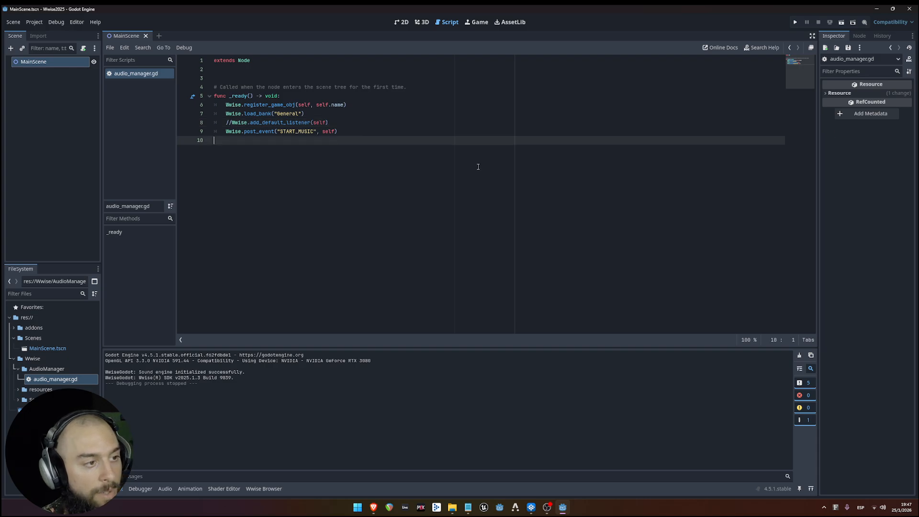
key(Up)
key(Up)
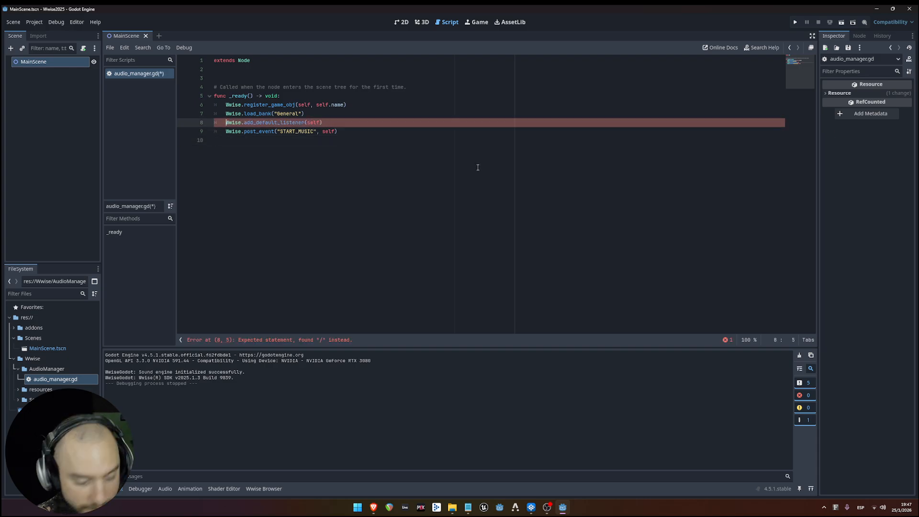
click(476, 172)
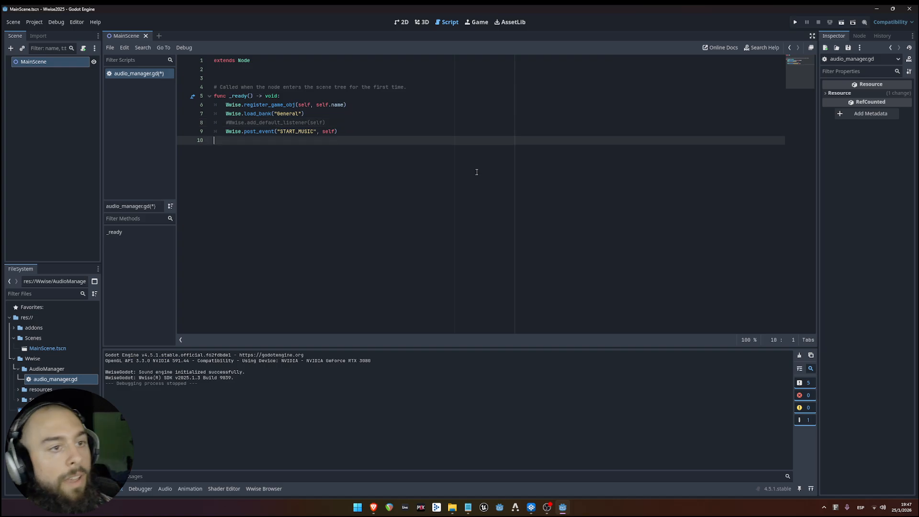
Step: Run the project without the default listener, examine its voices in the Wwise profiler, and return to the Godot editor
key(F5)
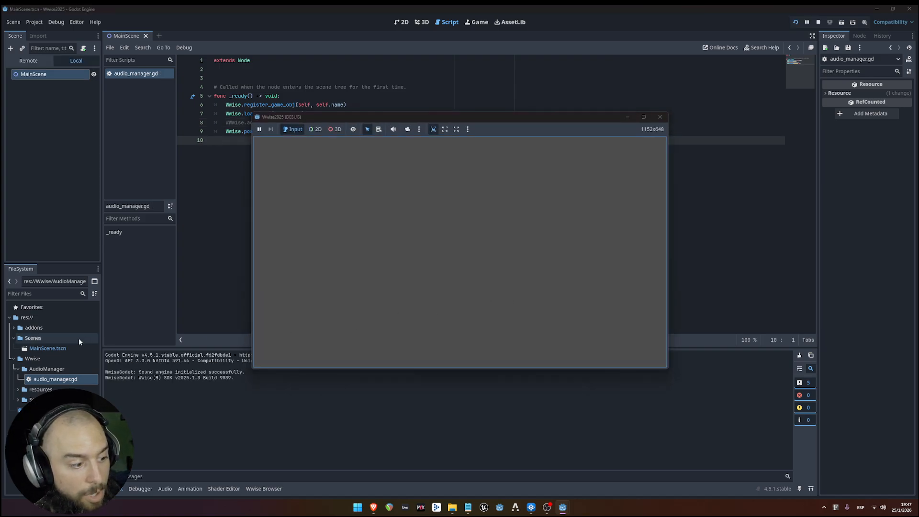
click(531, 511)
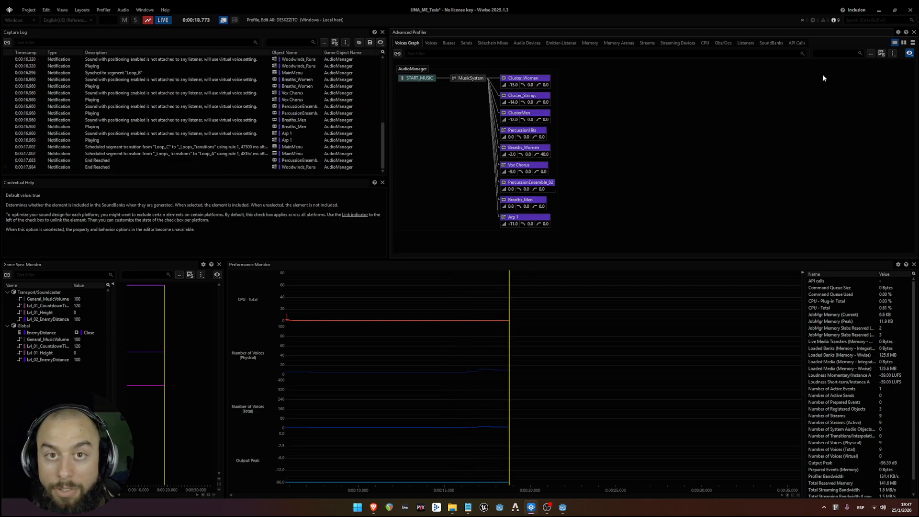
mouse_move(563, 508)
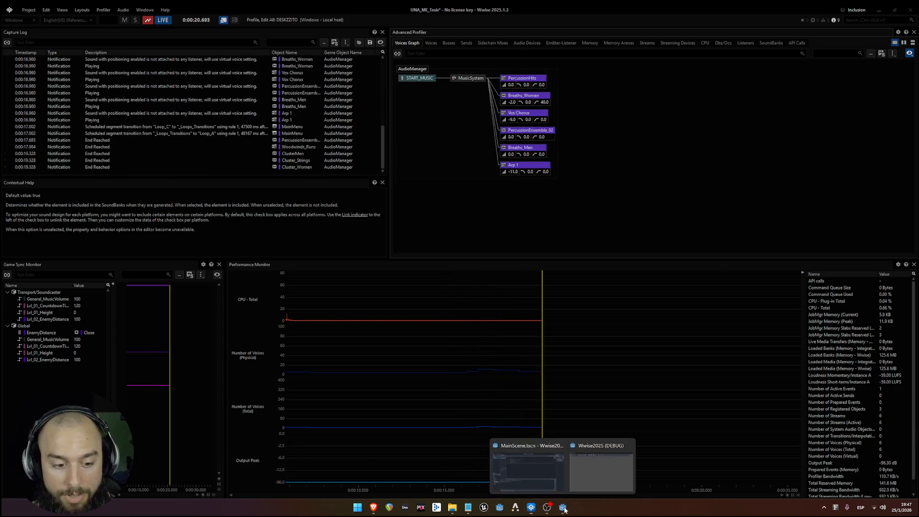
click(553, 482)
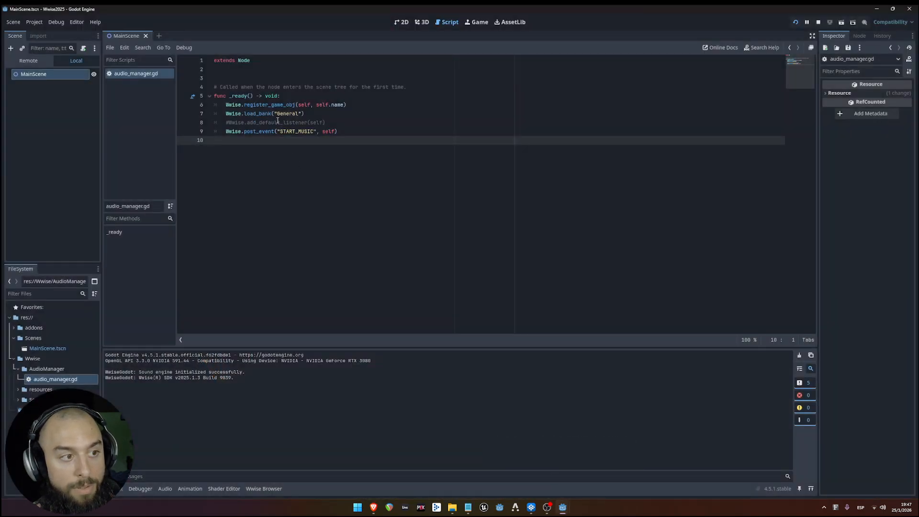
Step: Uncomment the Wwise.add_default_listener(self) line in _ready() of audio_manager.gd
drag(277, 120, 296, 121)
click(386, 122)
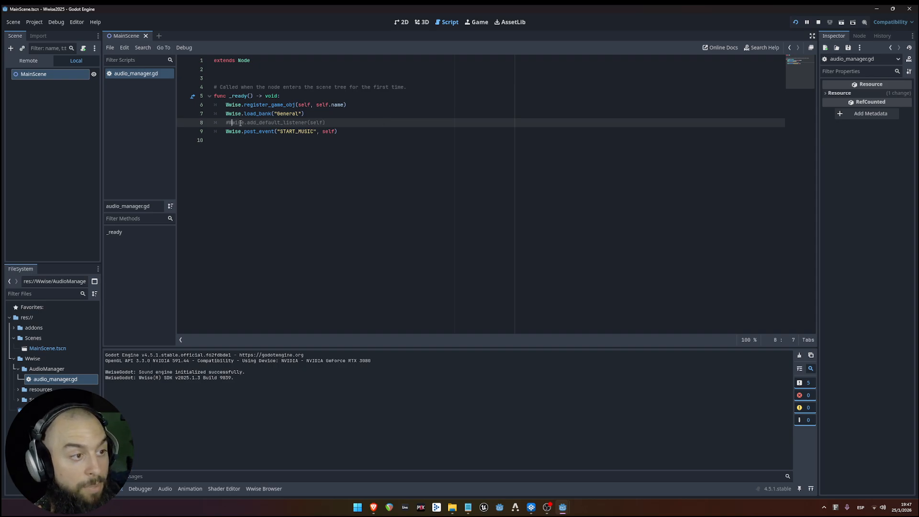
key(ctrl+k)
click(408, 131)
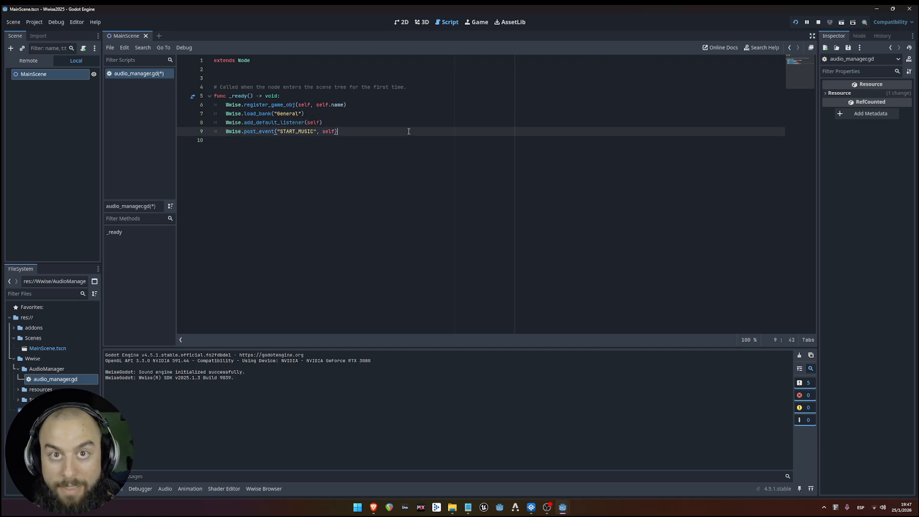
Step: Switch to Wwise to examine the running game's voices in the profiler, and return to the Godot editor
click(530, 508)
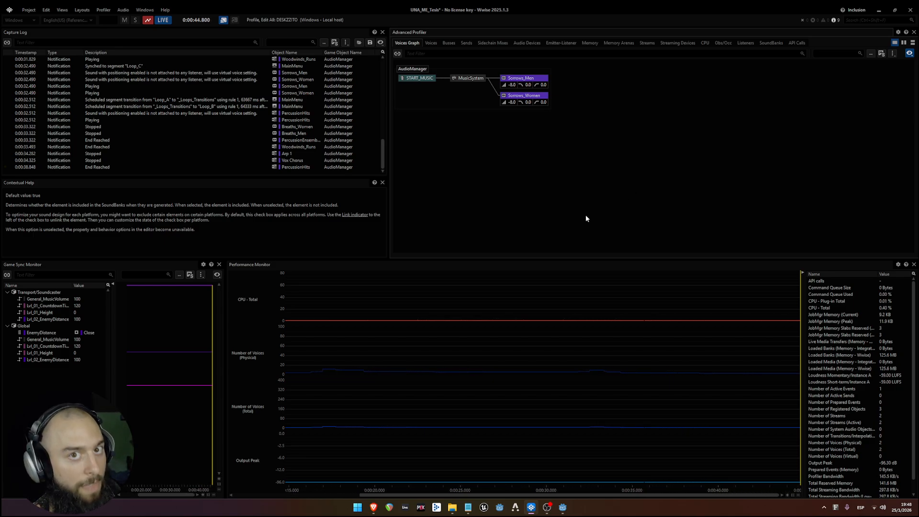
mouse_move(558, 512)
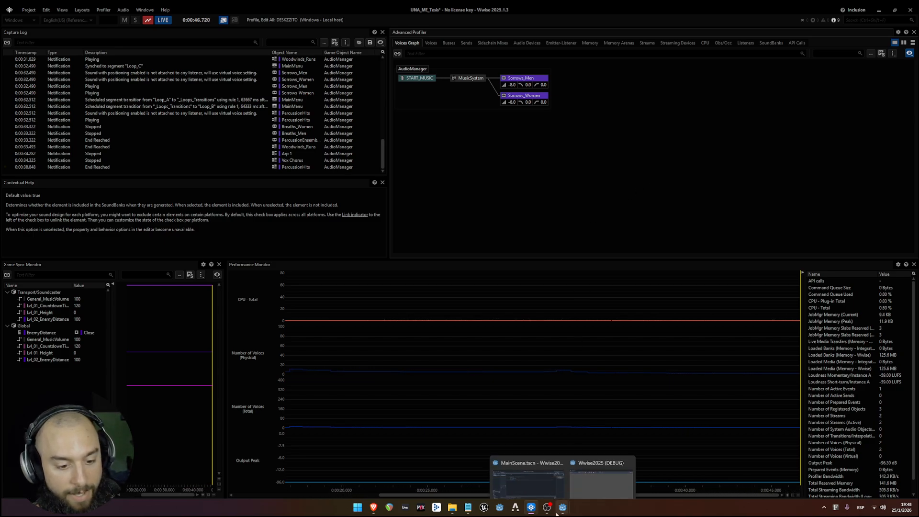
click(562, 467)
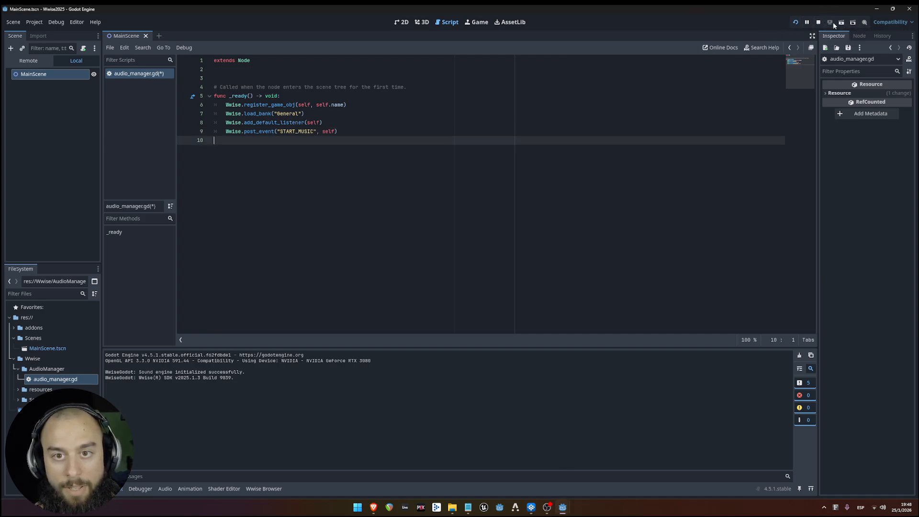
Step: Restart the running project with the default listener enabled, switch to Wwise to check it, and return to the Godot script editor
click(797, 23)
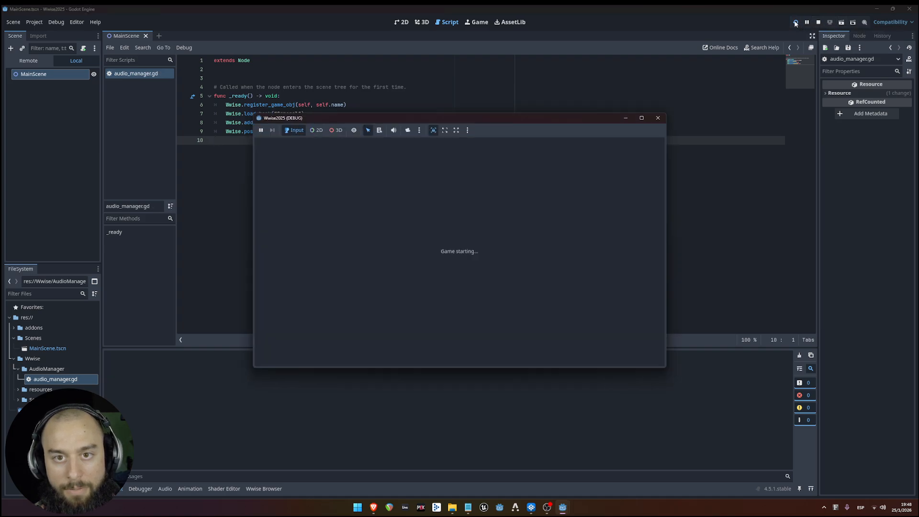
click(531, 509)
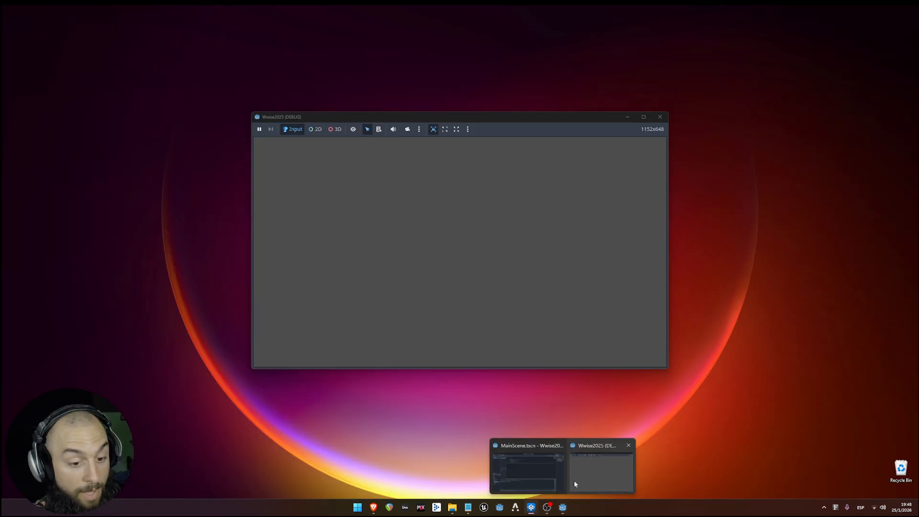
click(575, 482)
mouse_move(563, 507)
click(536, 478)
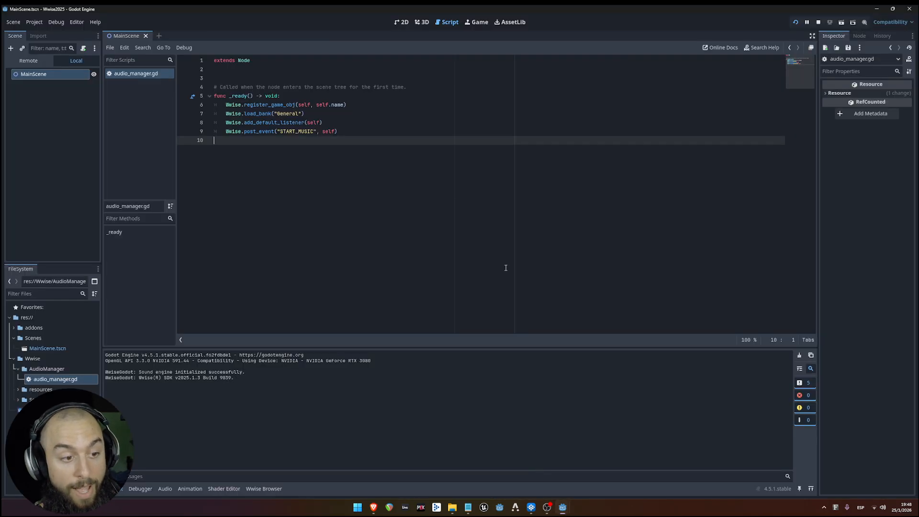
Step: Stop the running game and remove the breakpoint from the Wwise.post_event line
click(376, 133)
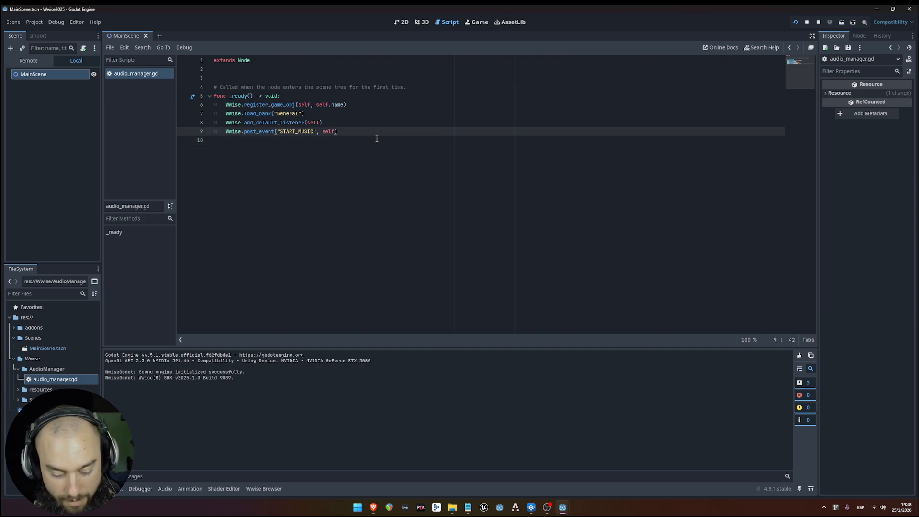
key(F8)
click(434, 166)
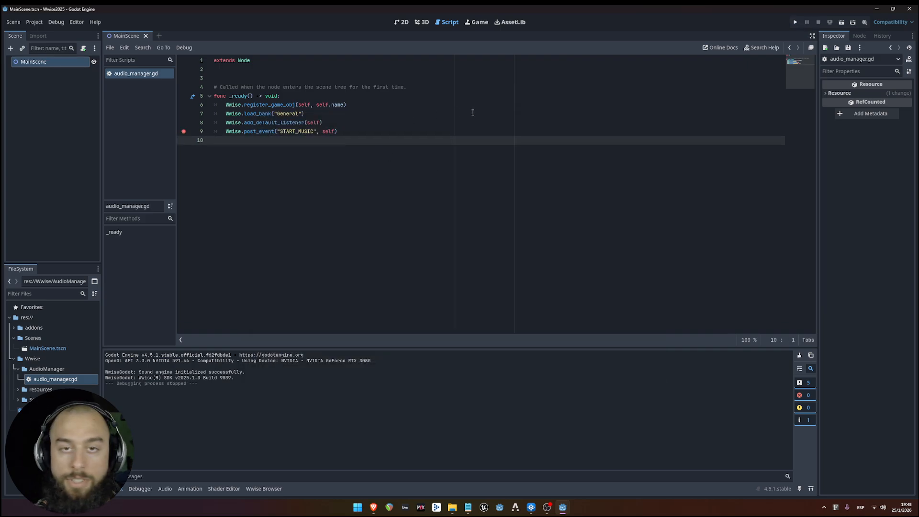
click(183, 131)
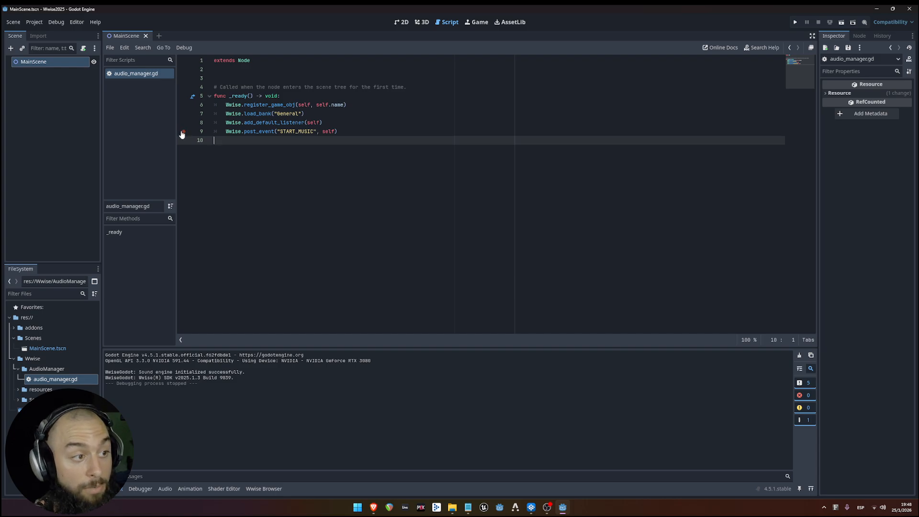
click(390, 135)
key(shift+Up)
key(shift+Up)
key(shift+Up)
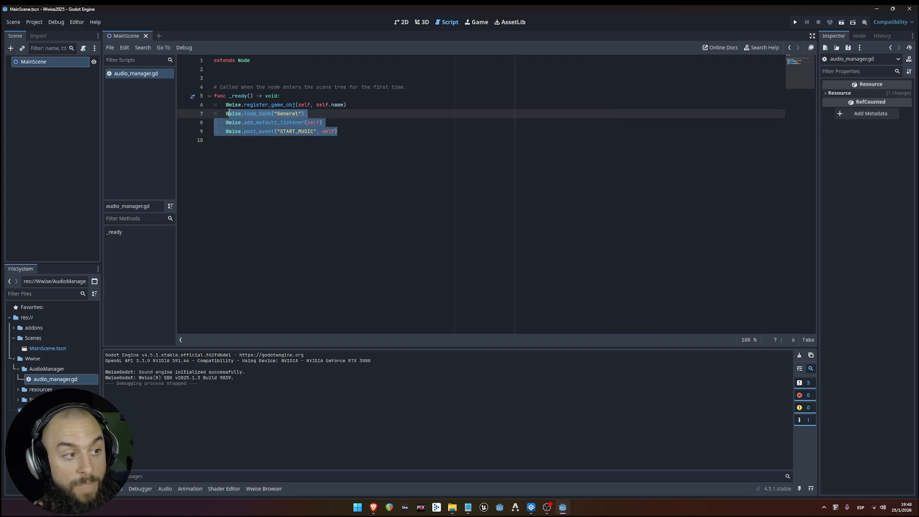
key(shift+Home)
click(398, 131)
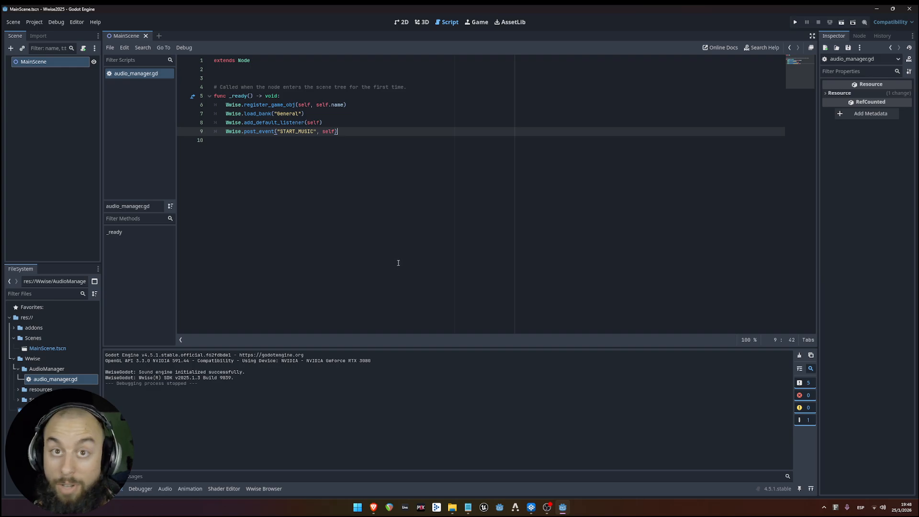
click(358, 139)
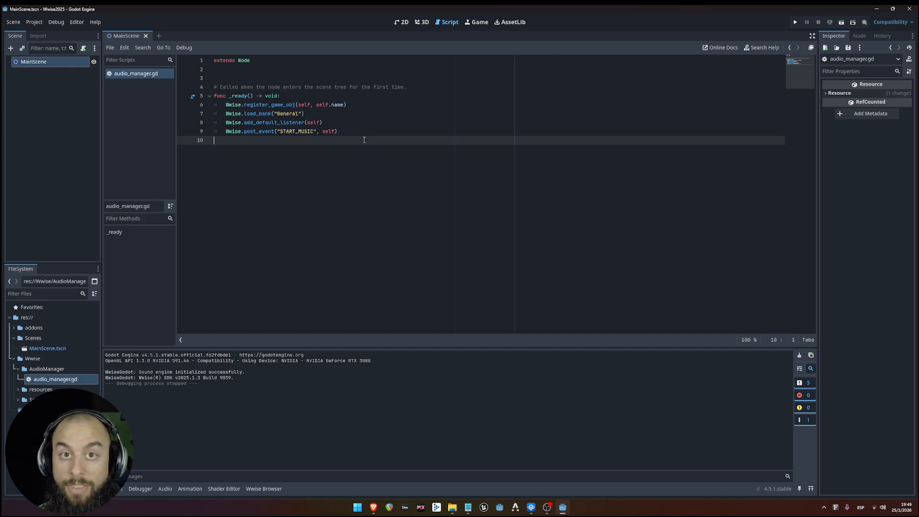
click(368, 131)
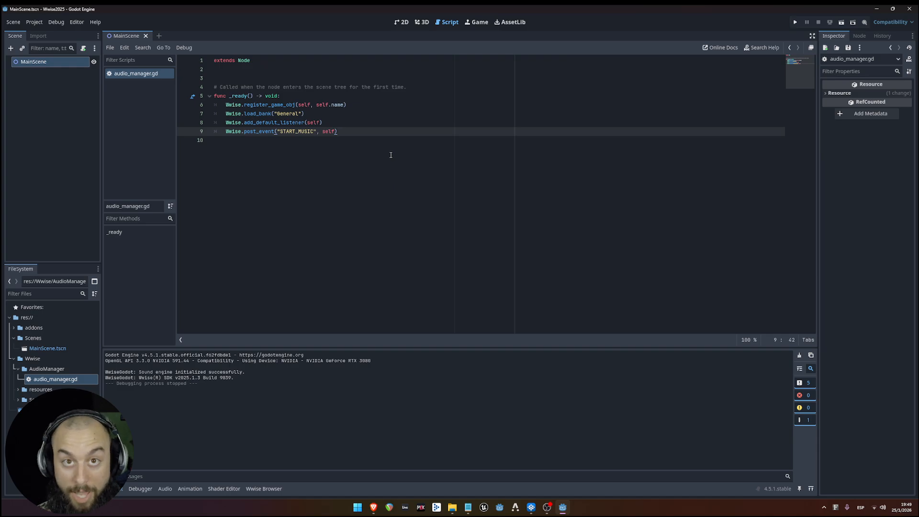